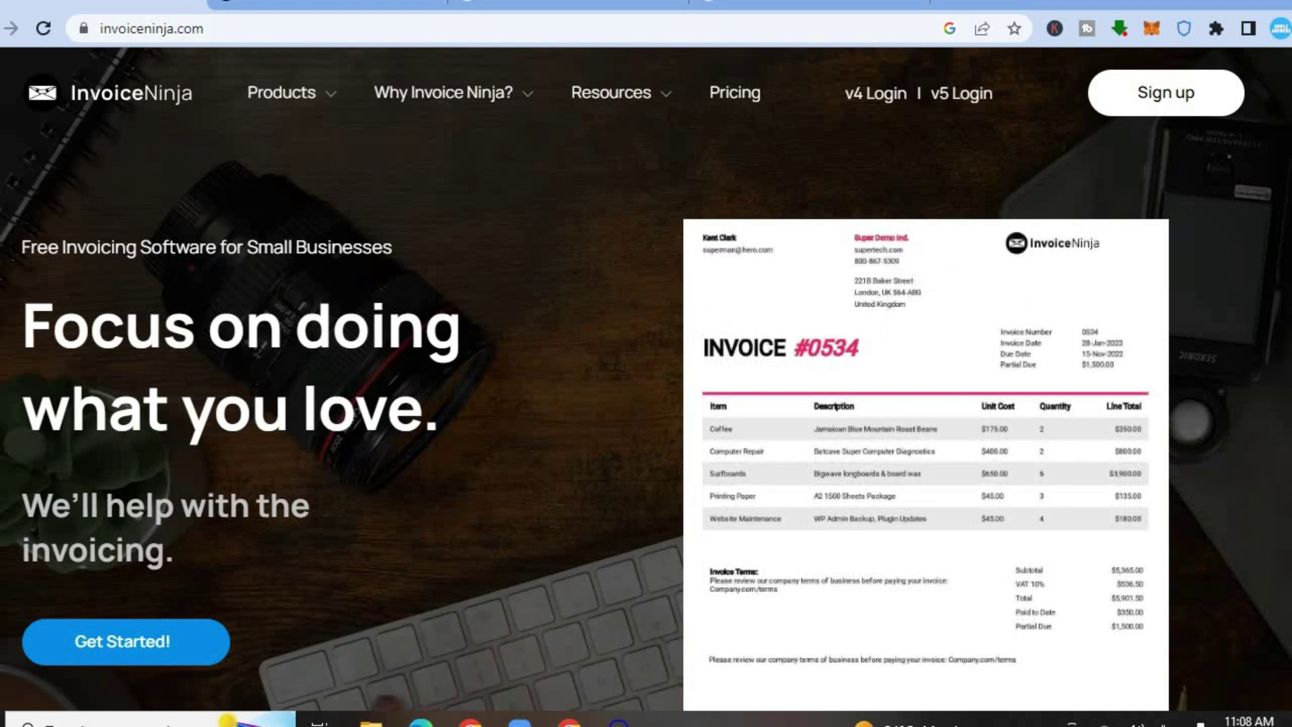
Step: Look through the Invoice Ninja home page, including its features, invoice templates and the How it works steps
{"action": "scroll", "coordinate": [646, 363], "scroll_direction": "down", "scroll_amount": 10}
{"action": "scroll", "coordinate": [646, 363], "scroll_direction": "down", "scroll_amount": 10}
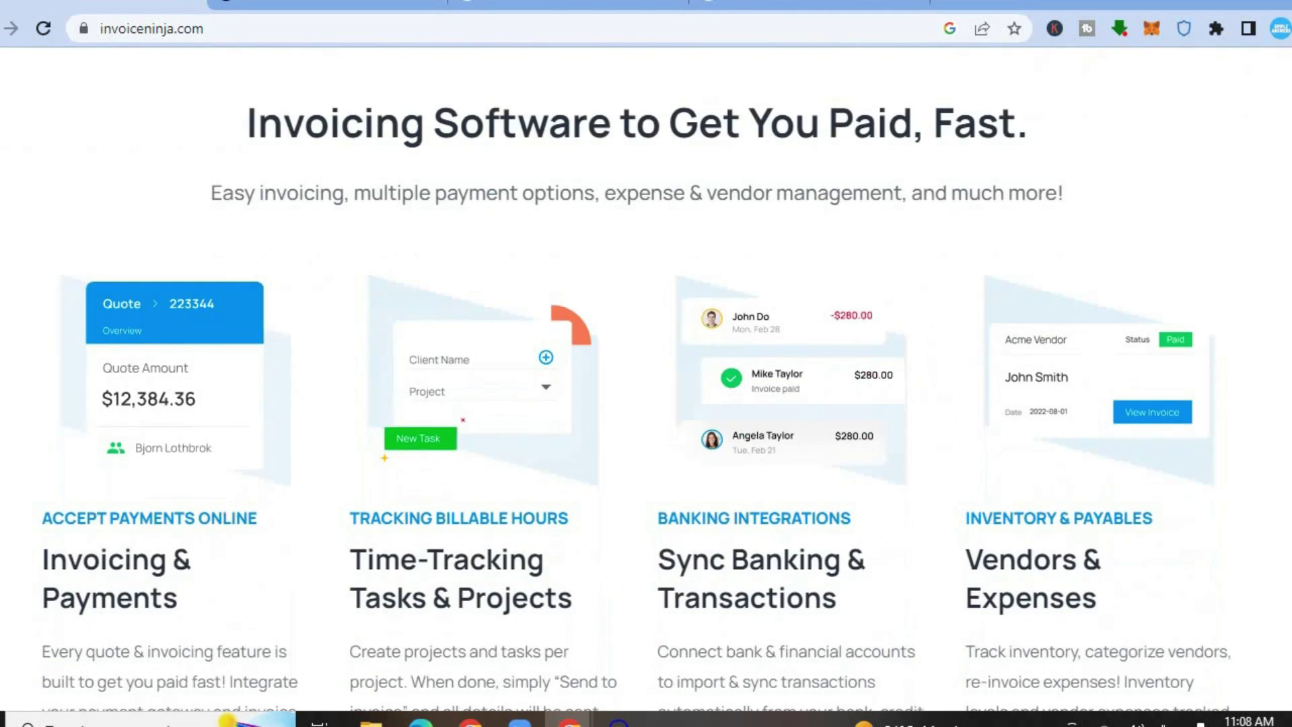
{"action": "scroll", "coordinate": [647, 364], "scroll_direction": "down", "scroll_amount": 10}
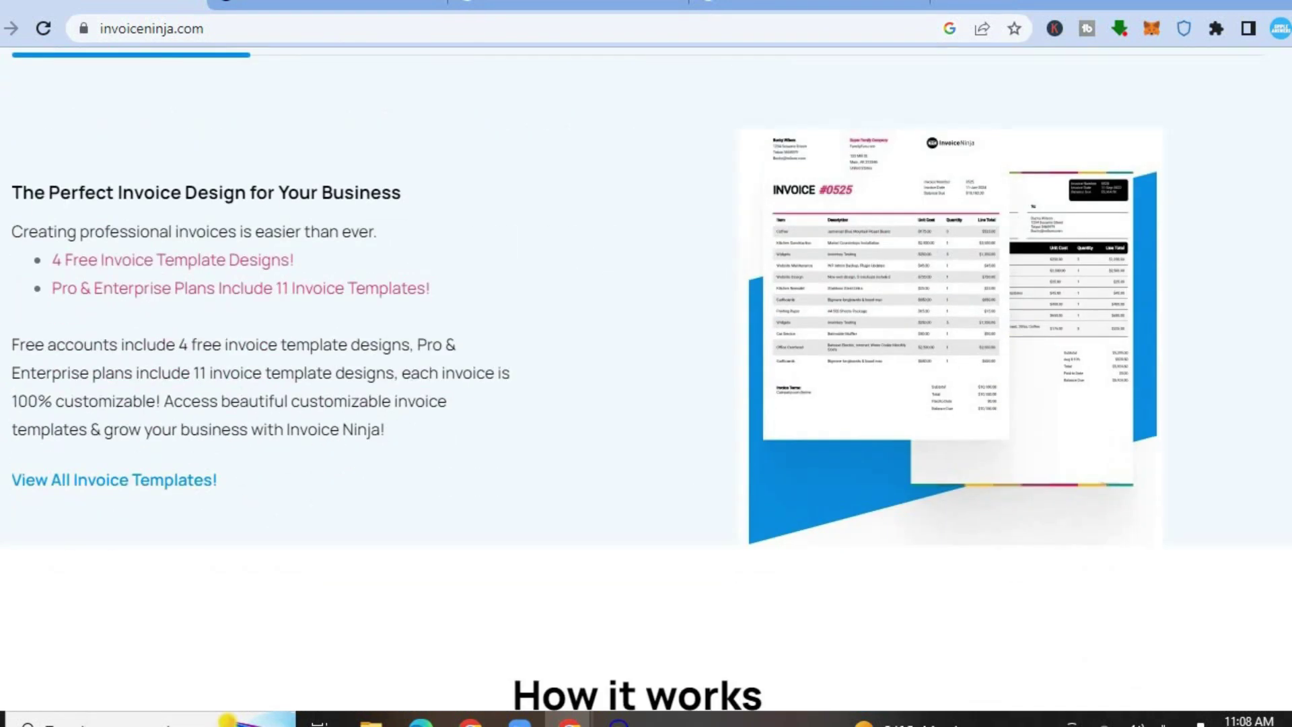
{"action": "scroll", "coordinate": [646, 364], "scroll_direction": "down", "scroll_amount": 8}
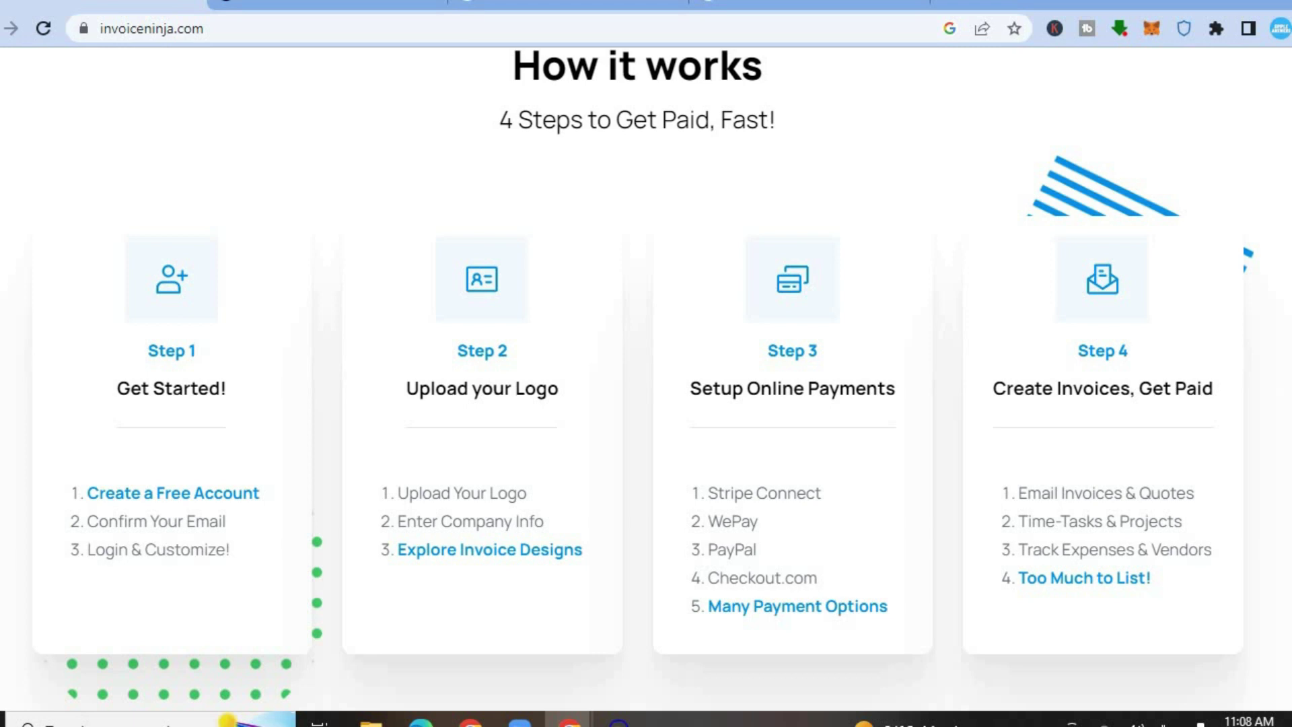
{"action": "scroll", "coordinate": [646, 363], "scroll_direction": "down", "scroll_amount": 2}
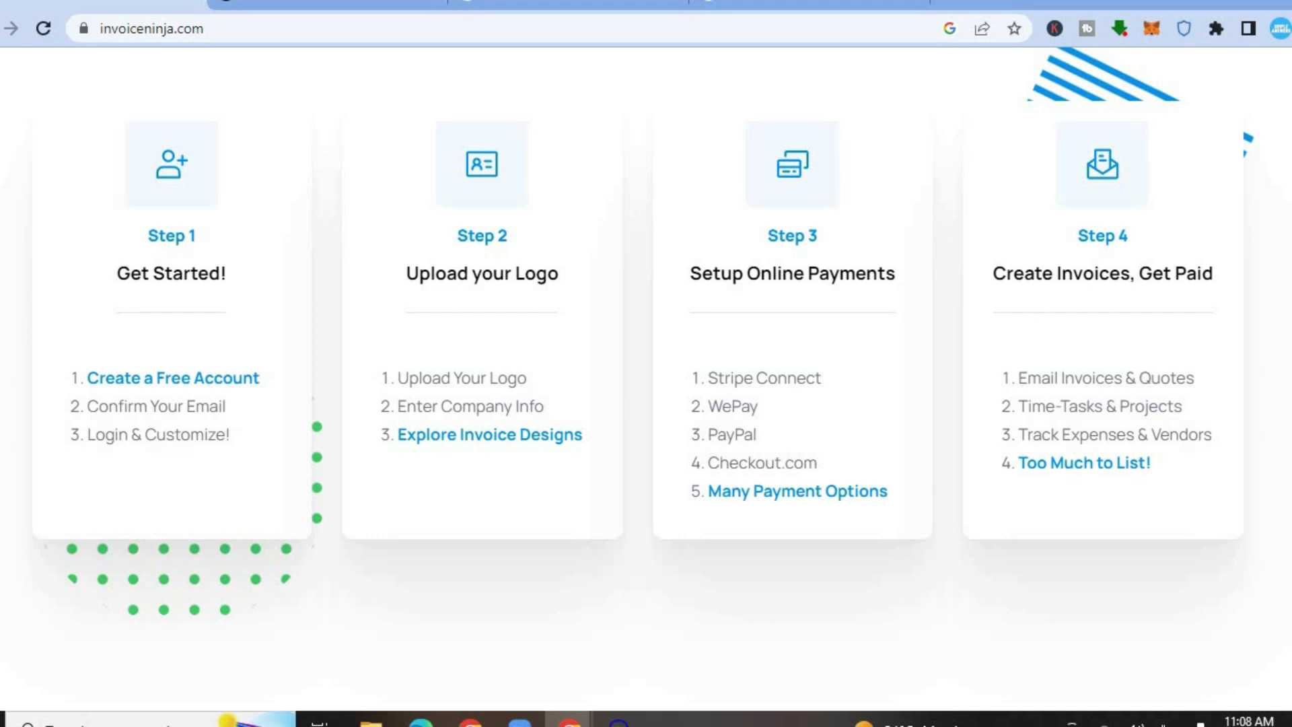
{"action": "scroll", "coordinate": [646, 377], "scroll_direction": "down", "scroll_amount": 5}
{"action": "scroll", "coordinate": [647, 377], "scroll_direction": "up", "scroll_amount": 15}
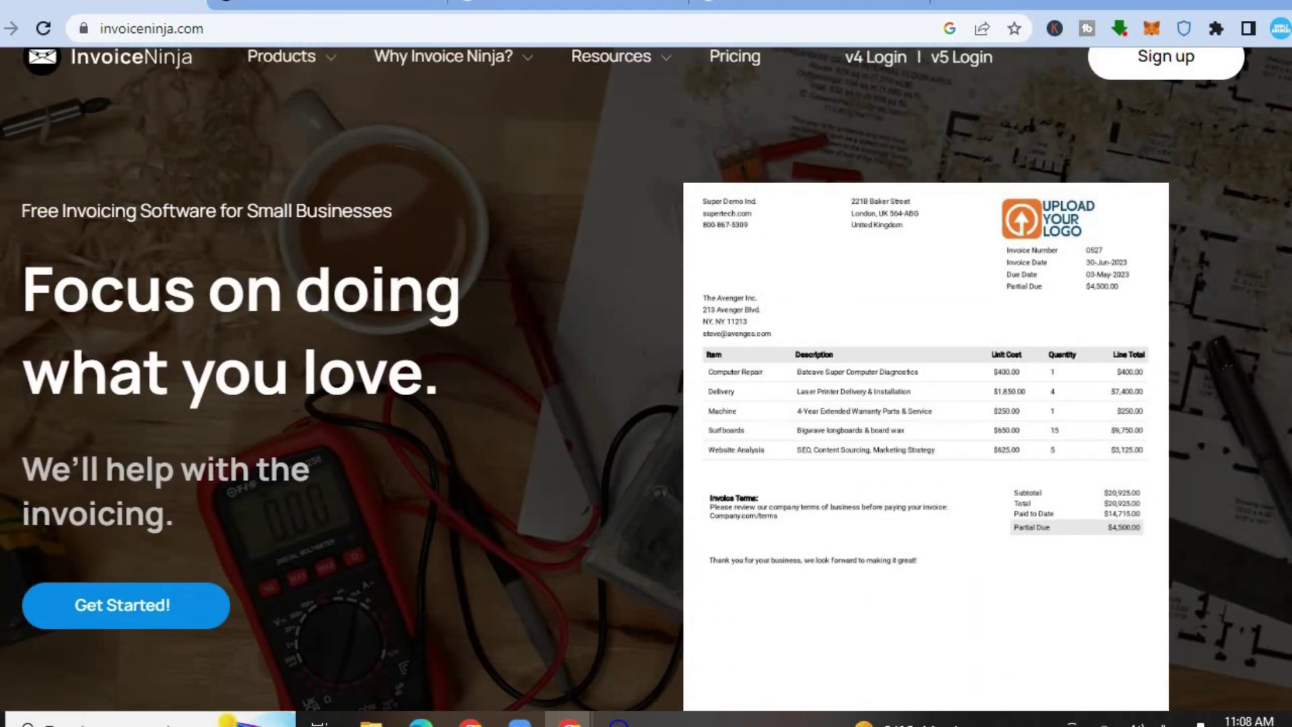
{"action": "scroll", "coordinate": [919, 236], "scroll_direction": "up", "scroll_amount": 1}
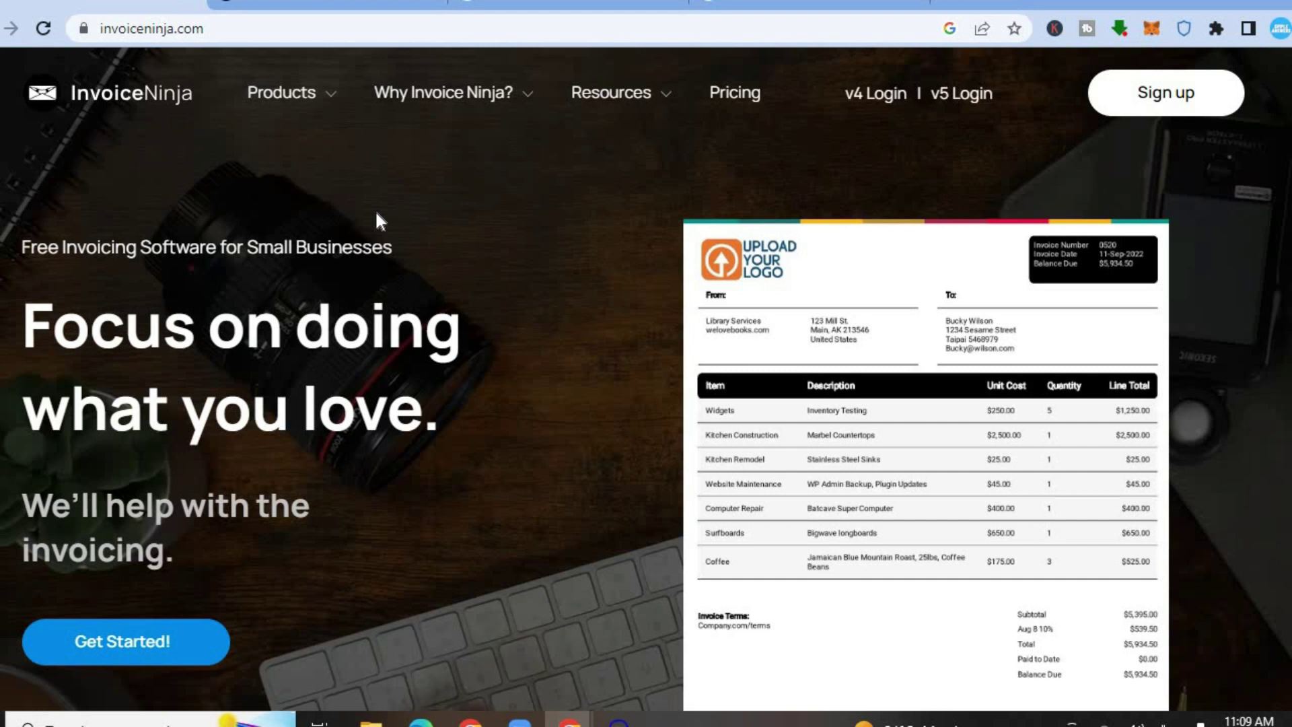
{"action": "mouse_move", "coordinate": [282, 92]}
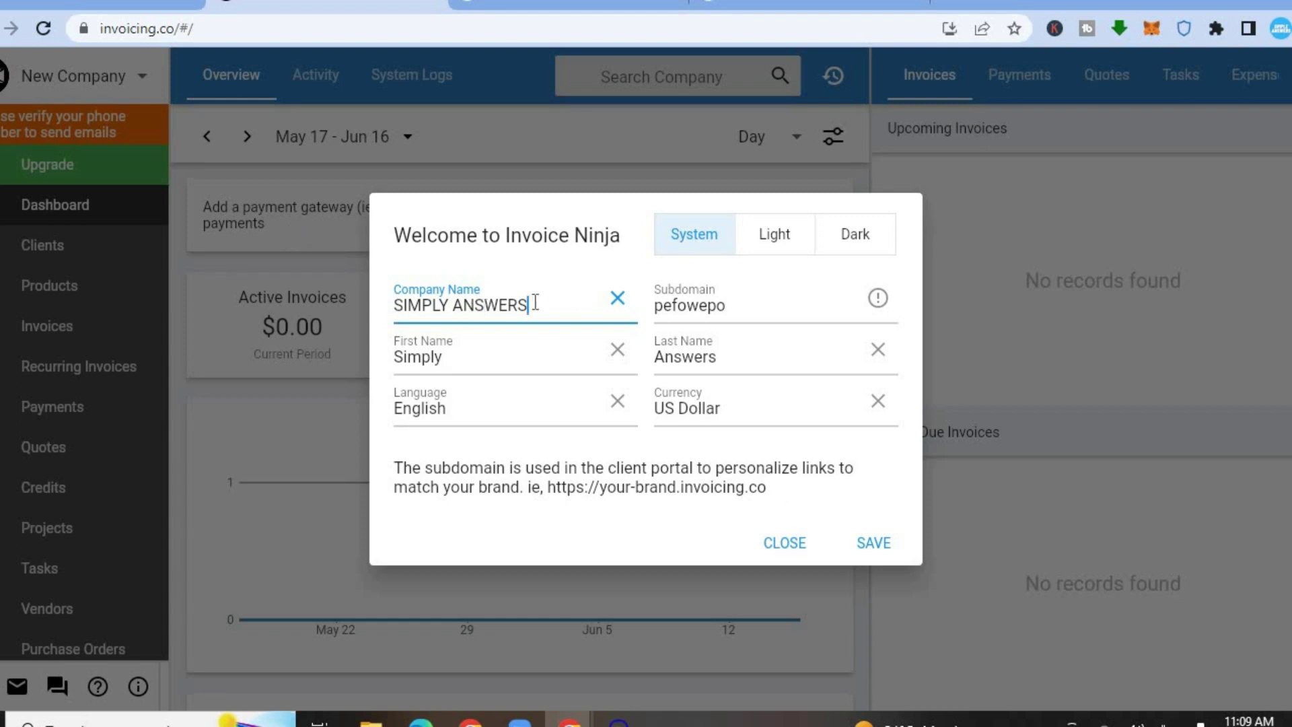
Step: Save the company details in the welcome dialog and decline the logo upload
{"action": "left_click", "coordinate": [870, 543]}
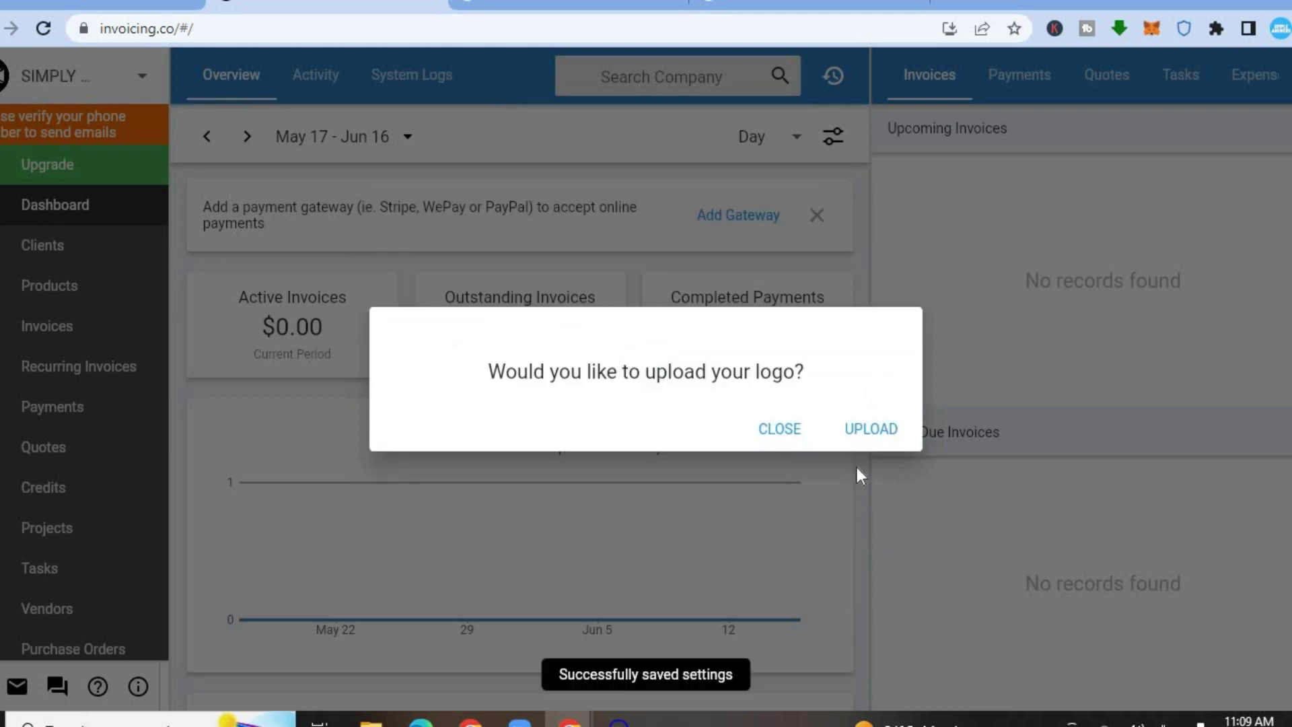
{"action": "left_click", "coordinate": [779, 429]}
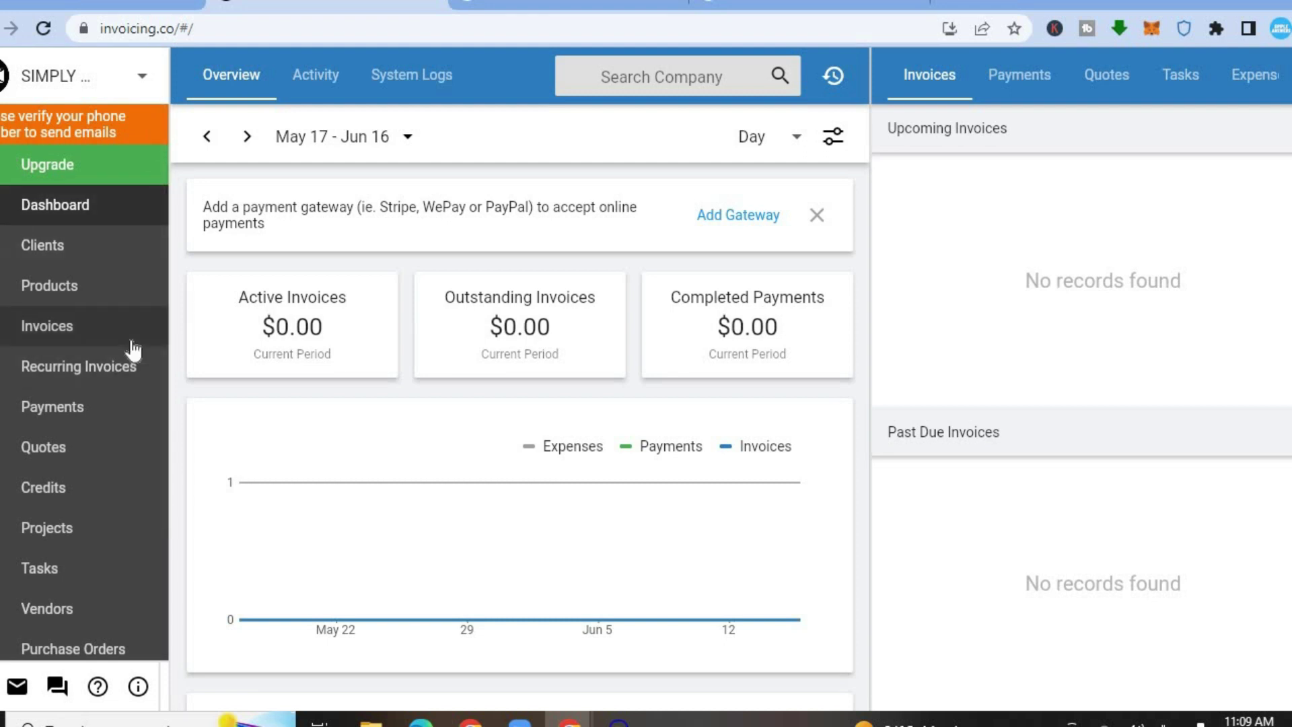
Step: Open a blank new client form and a blank new product form to view their fields
{"action": "left_click", "coordinate": [71, 258]}
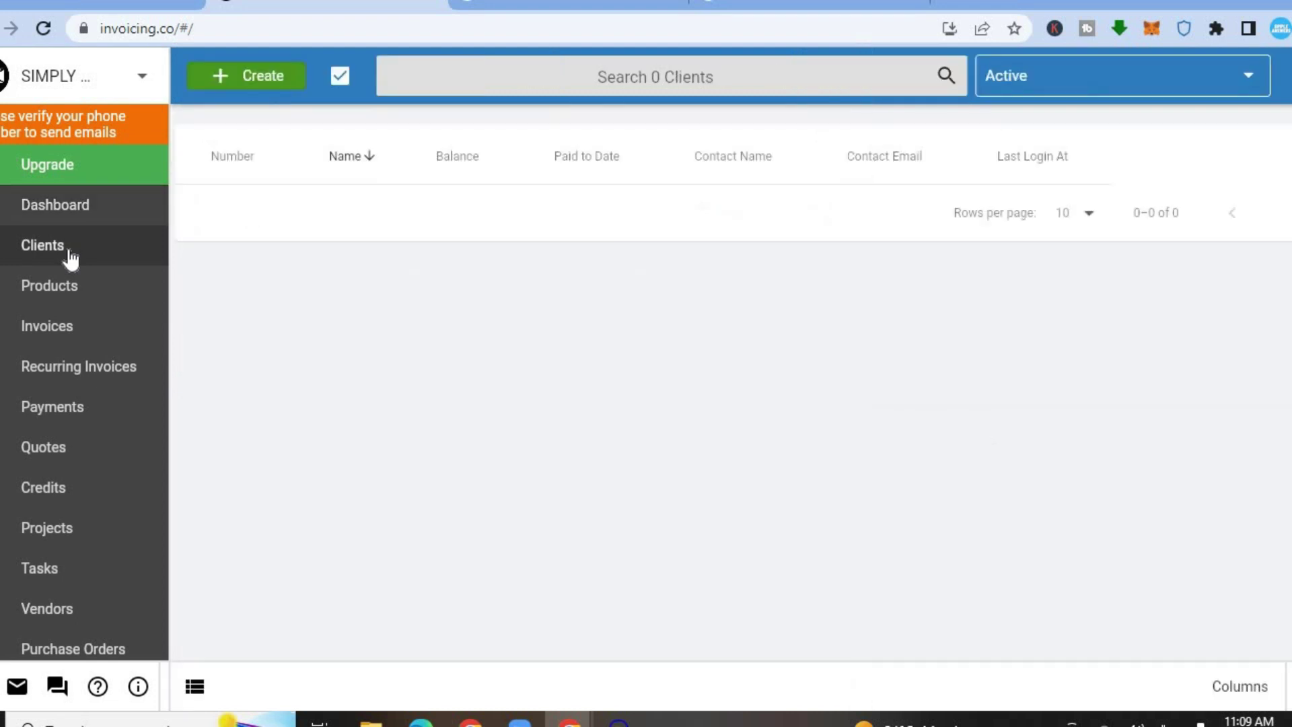
{"action": "left_click", "coordinate": [217, 81]}
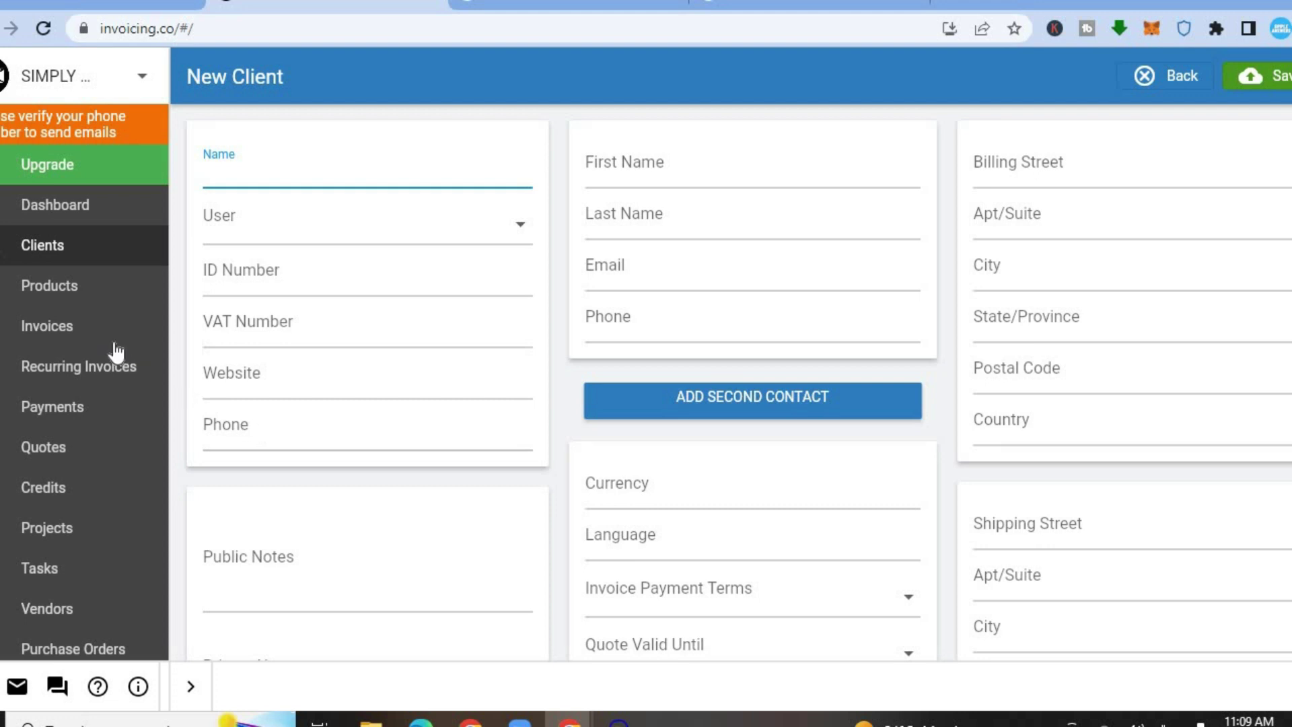
{"action": "left_click", "coordinate": [65, 291]}
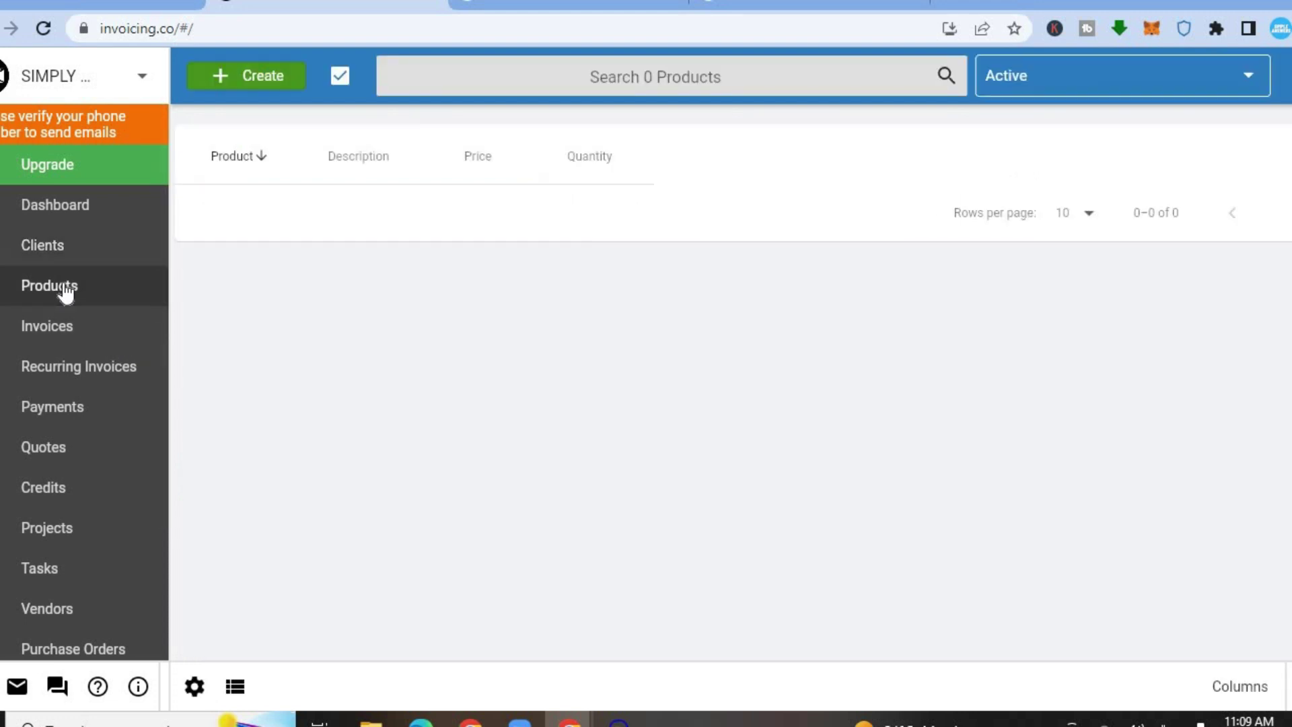
{"action": "left_click", "coordinate": [235, 84]}
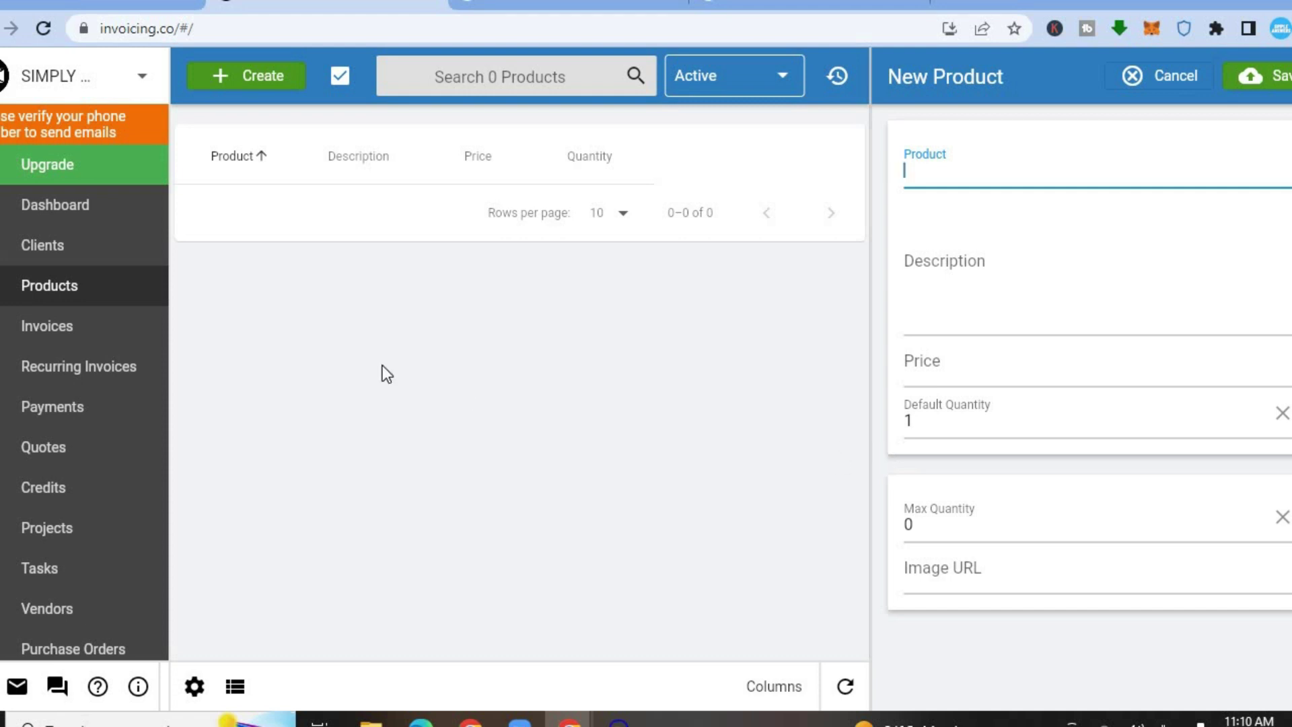
Step: Start a new invoice and set its due date to 19/Jun/2023
{"action": "left_click", "coordinate": [67, 329]}
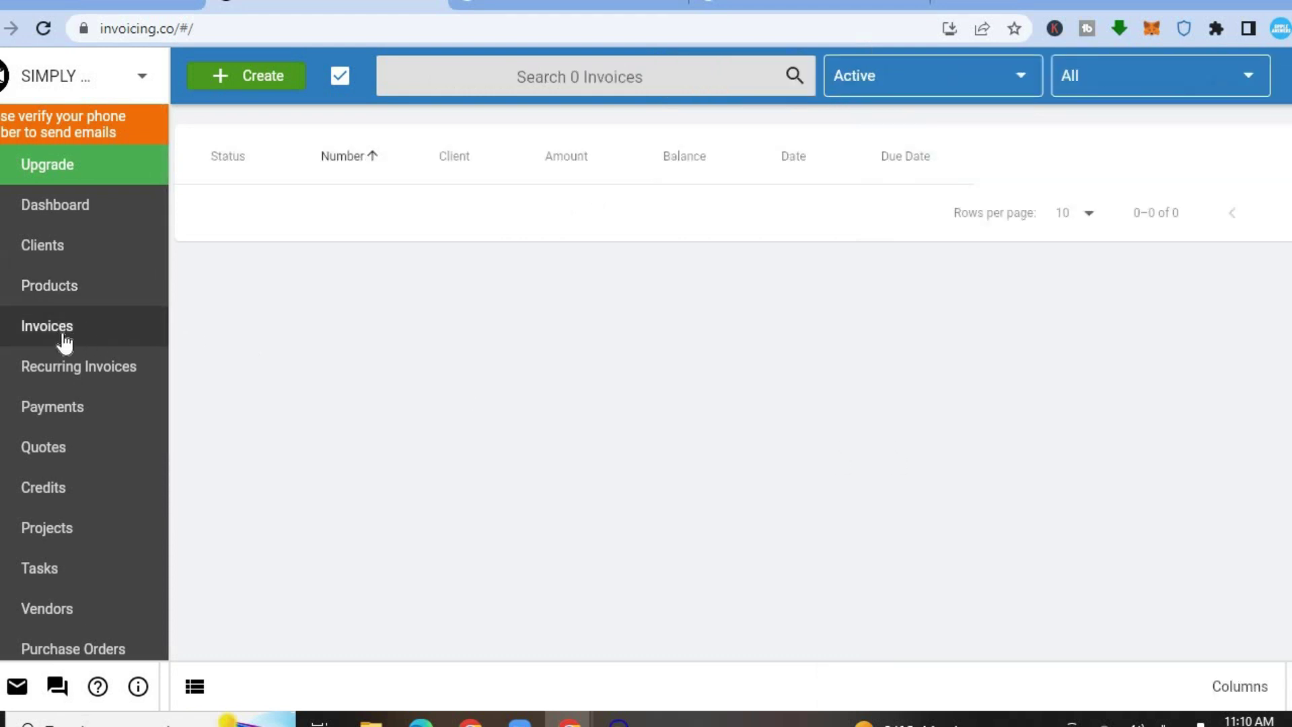
{"action": "left_click", "coordinate": [224, 79]}
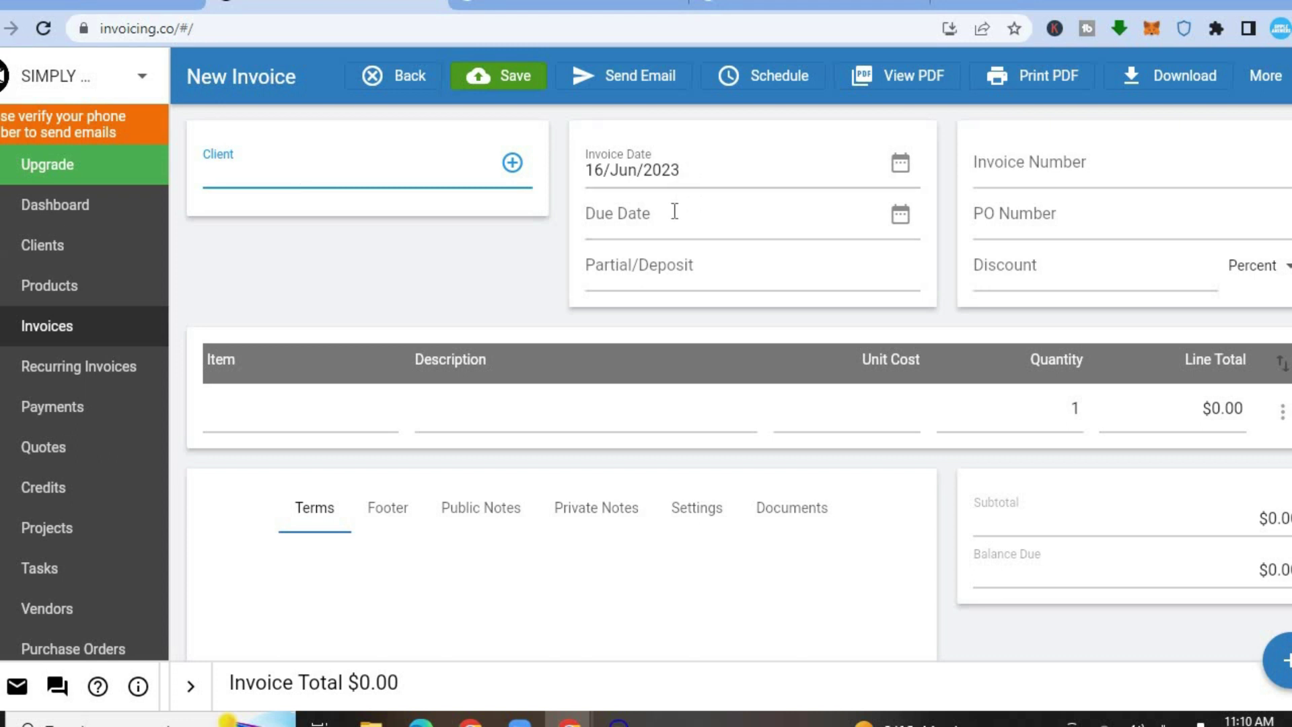
{"action": "left_click", "coordinate": [652, 224]}
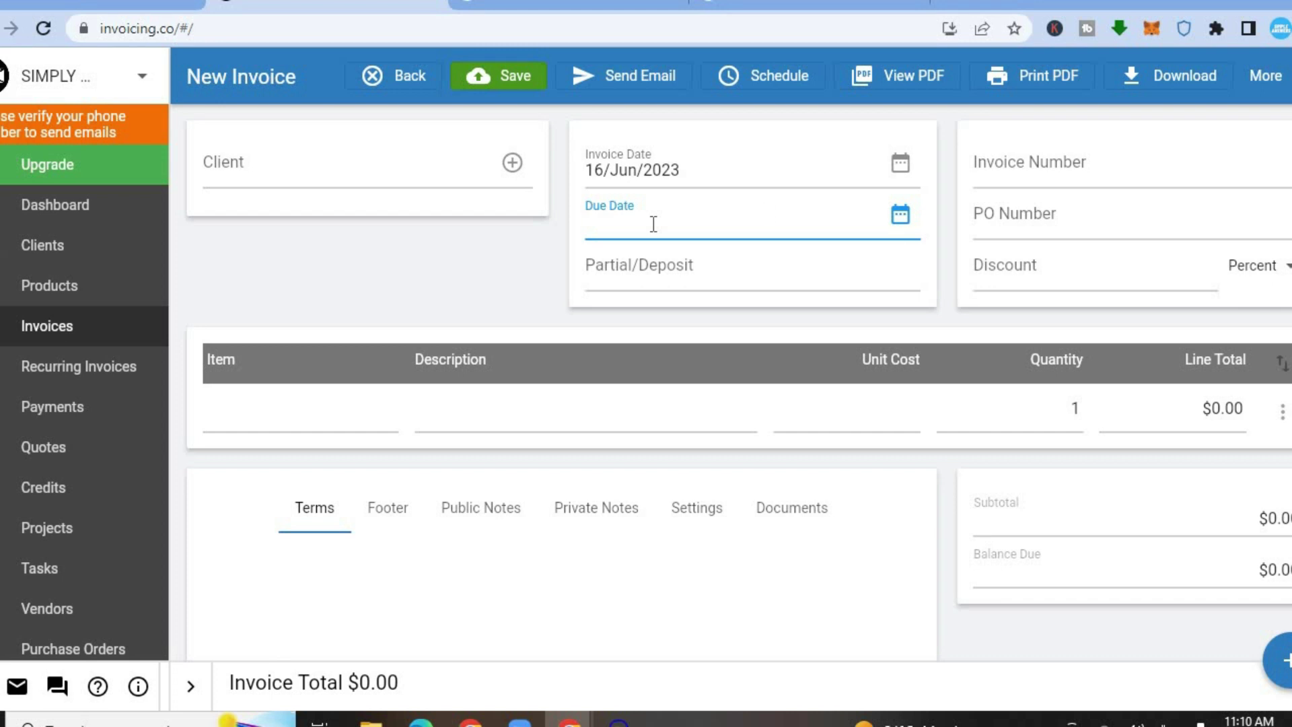
{"action": "left_click", "coordinate": [899, 216]}
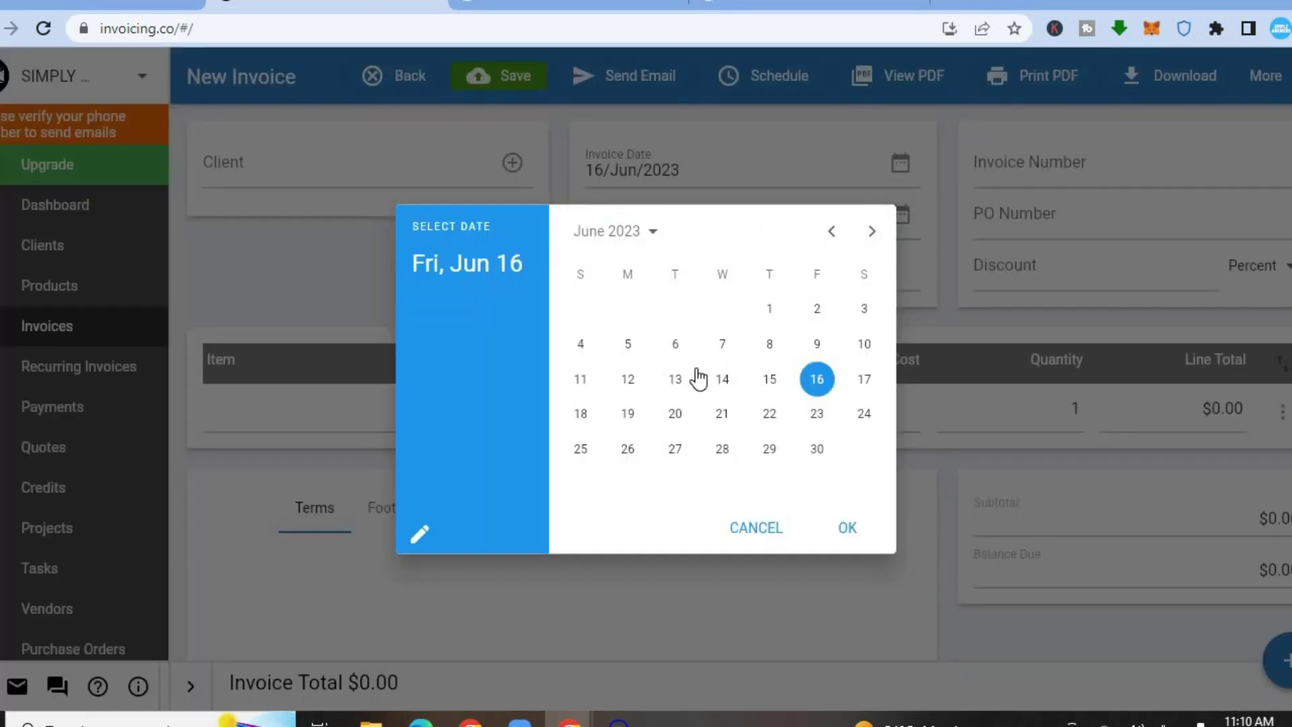
{"action": "left_click", "coordinate": [640, 401]}
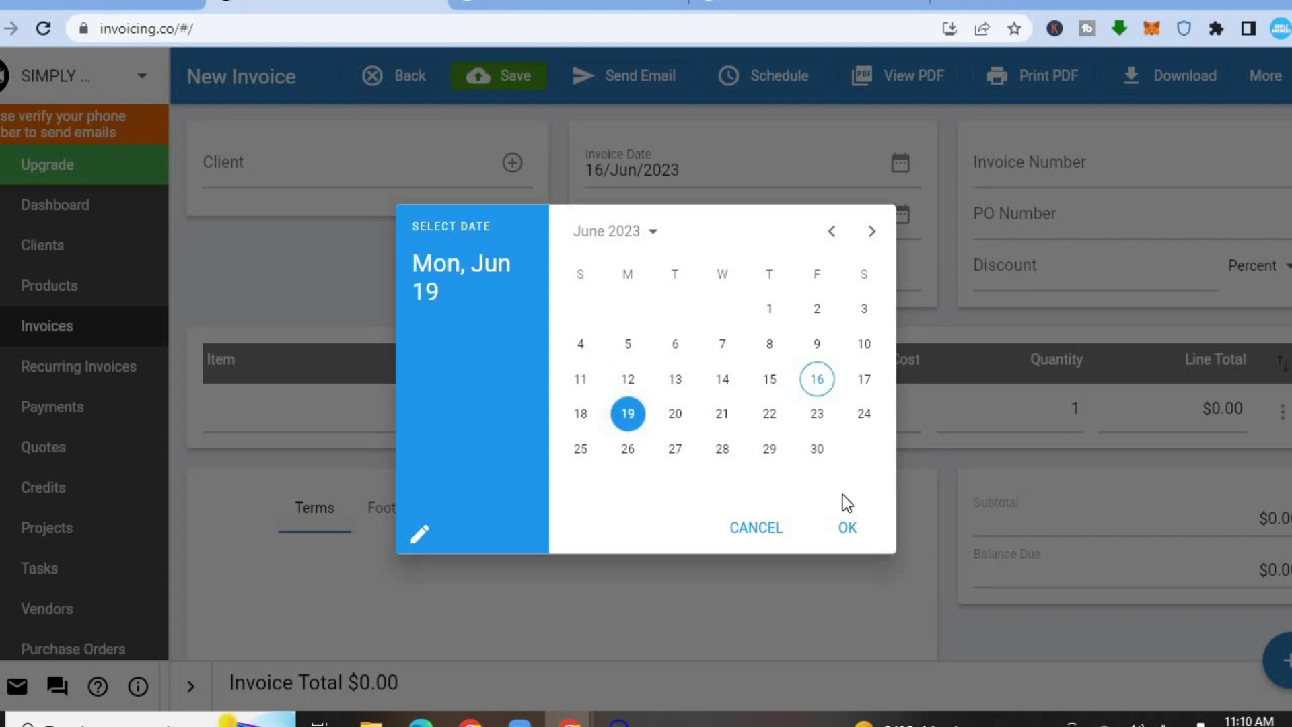
{"action": "left_click", "coordinate": [847, 529]}
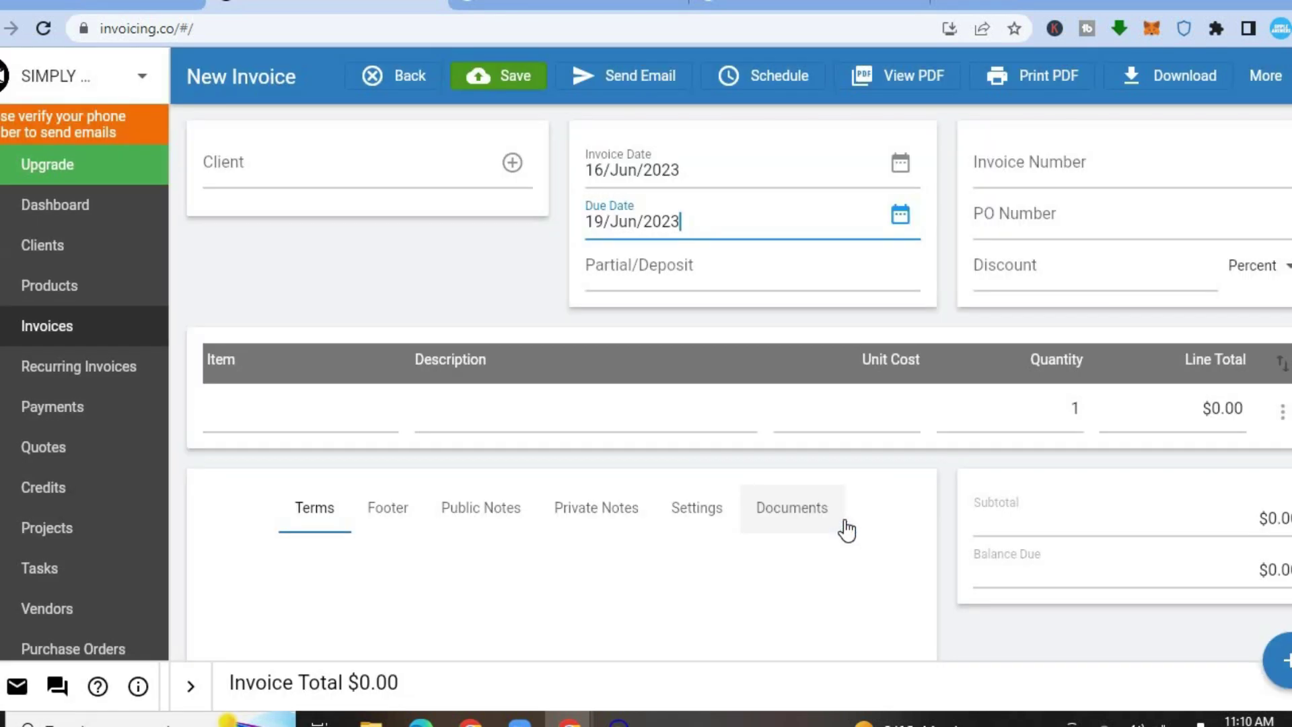
Step: Examine the invoice's partial/deposit, invoice number, PO number and discount fields, including the discount type options
{"action": "left_click", "coordinate": [622, 269]}
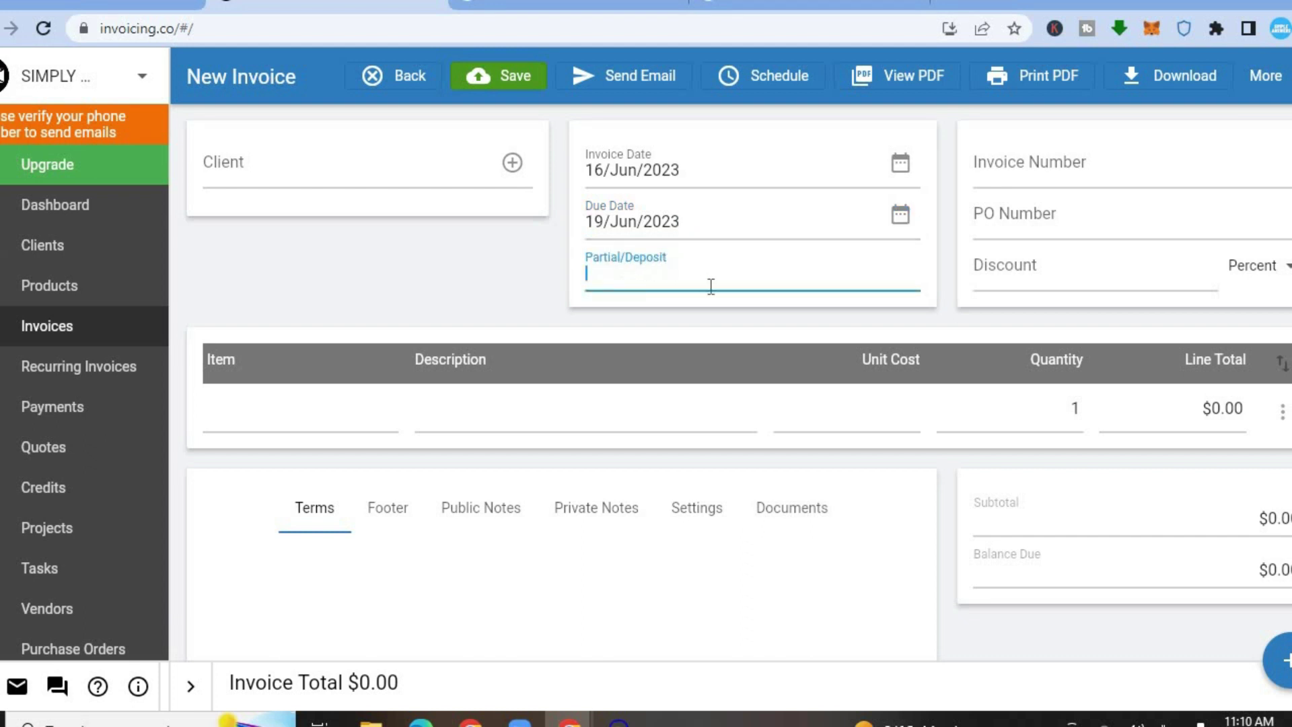
{"action": "left_click", "coordinate": [1010, 164]}
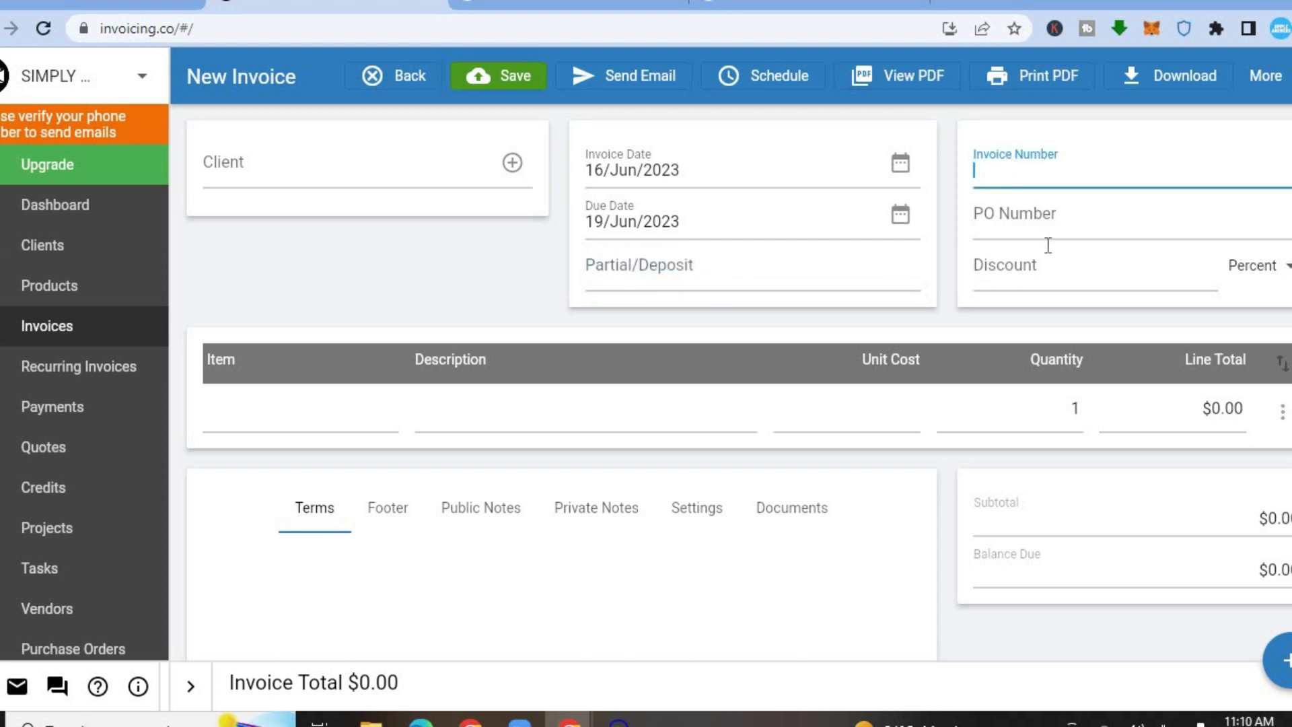
{"action": "left_click", "coordinate": [1021, 228]}
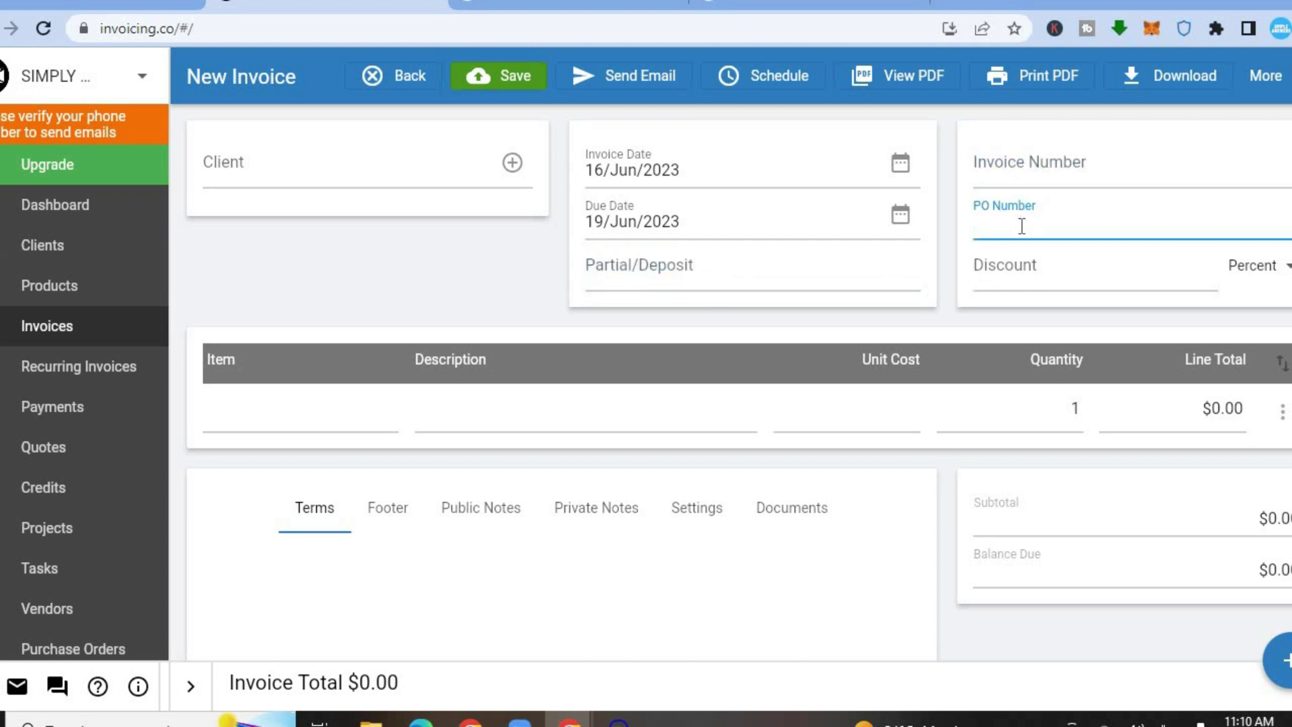
{"action": "left_click", "coordinate": [1035, 268]}
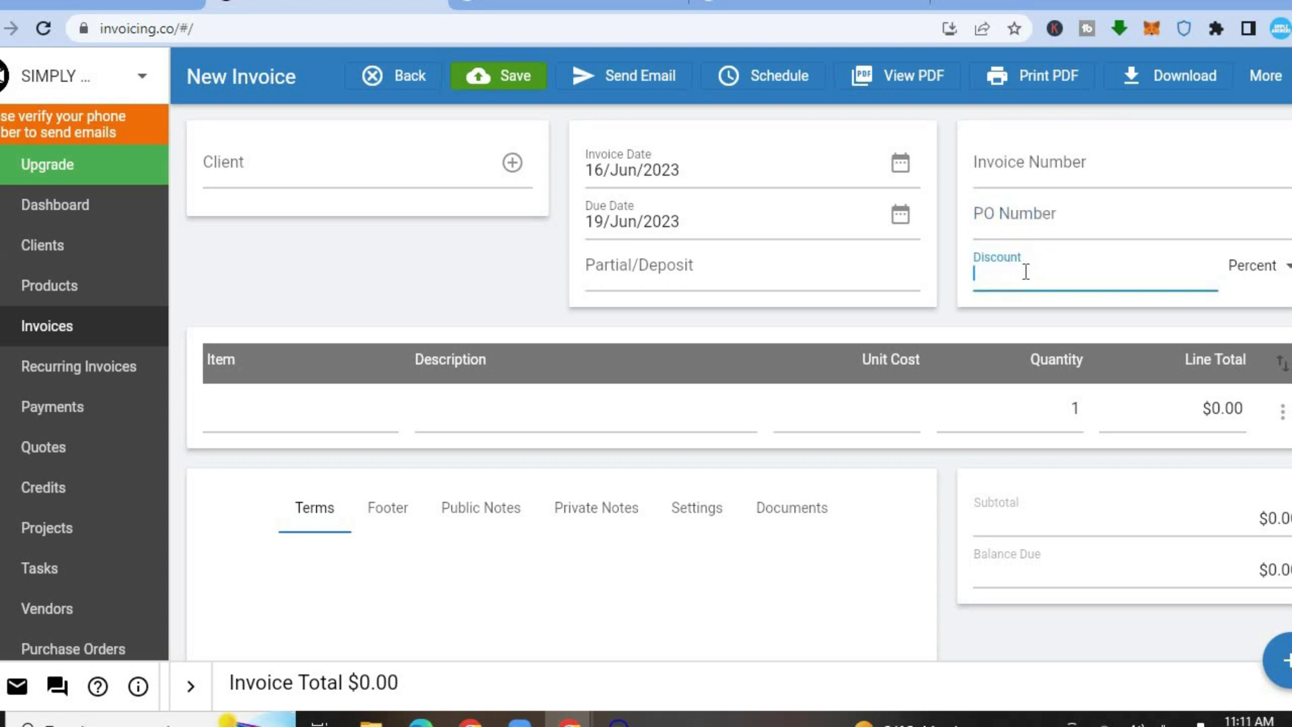
{"action": "left_click", "coordinate": [1256, 267]}
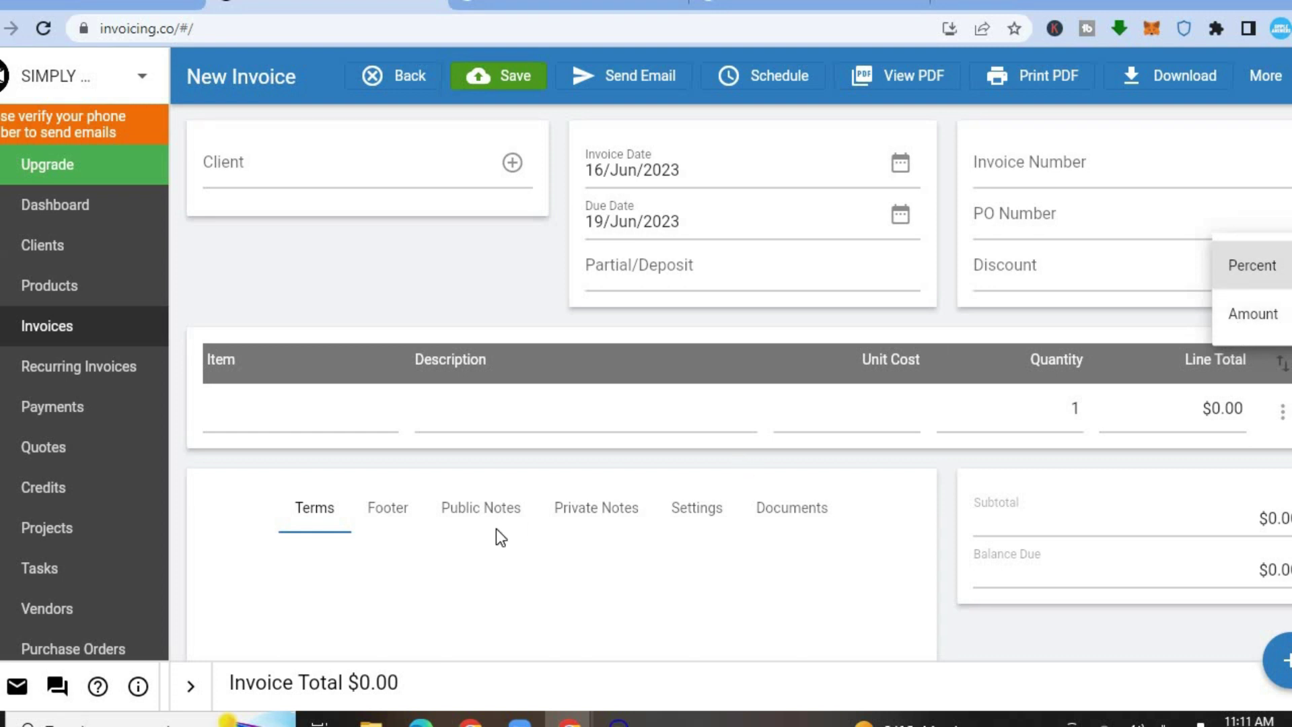
{"action": "left_click", "coordinate": [592, 597]}
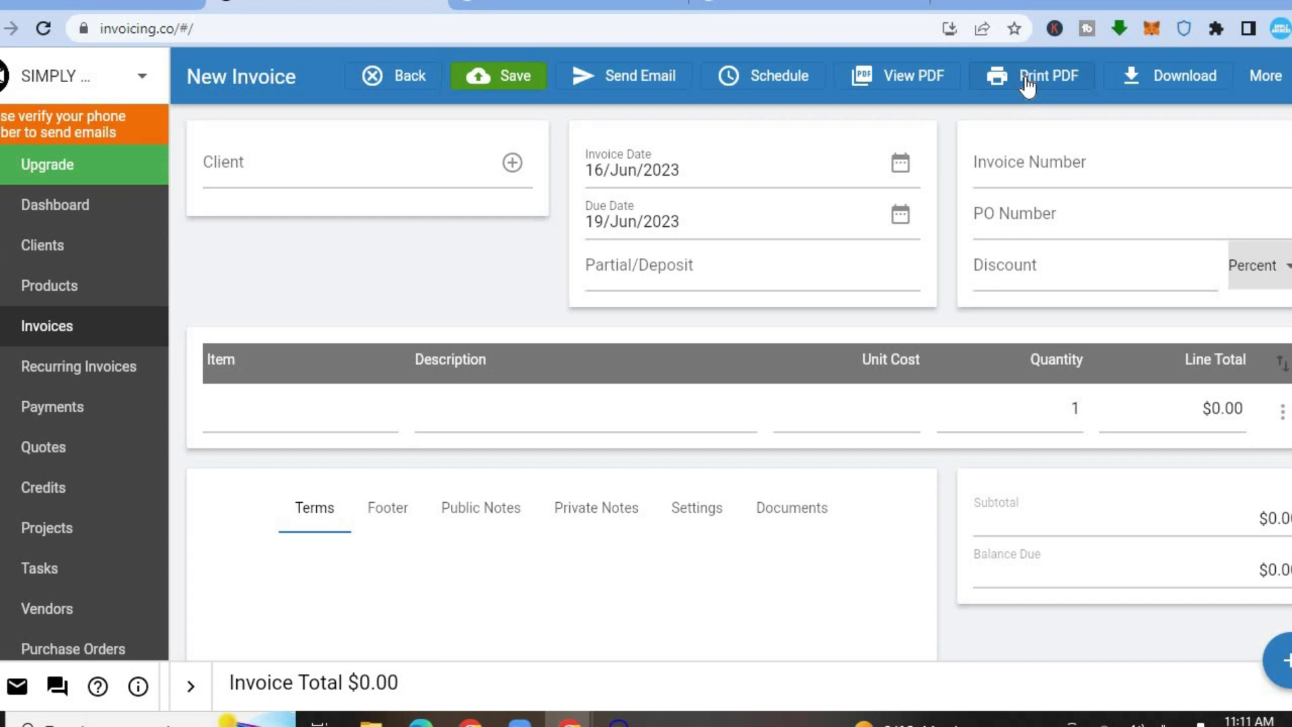
Step: Try to schedule the invoice, and discard the unsaved draft by moving on to the recurring invoices list
{"action": "left_click", "coordinate": [771, 80]}
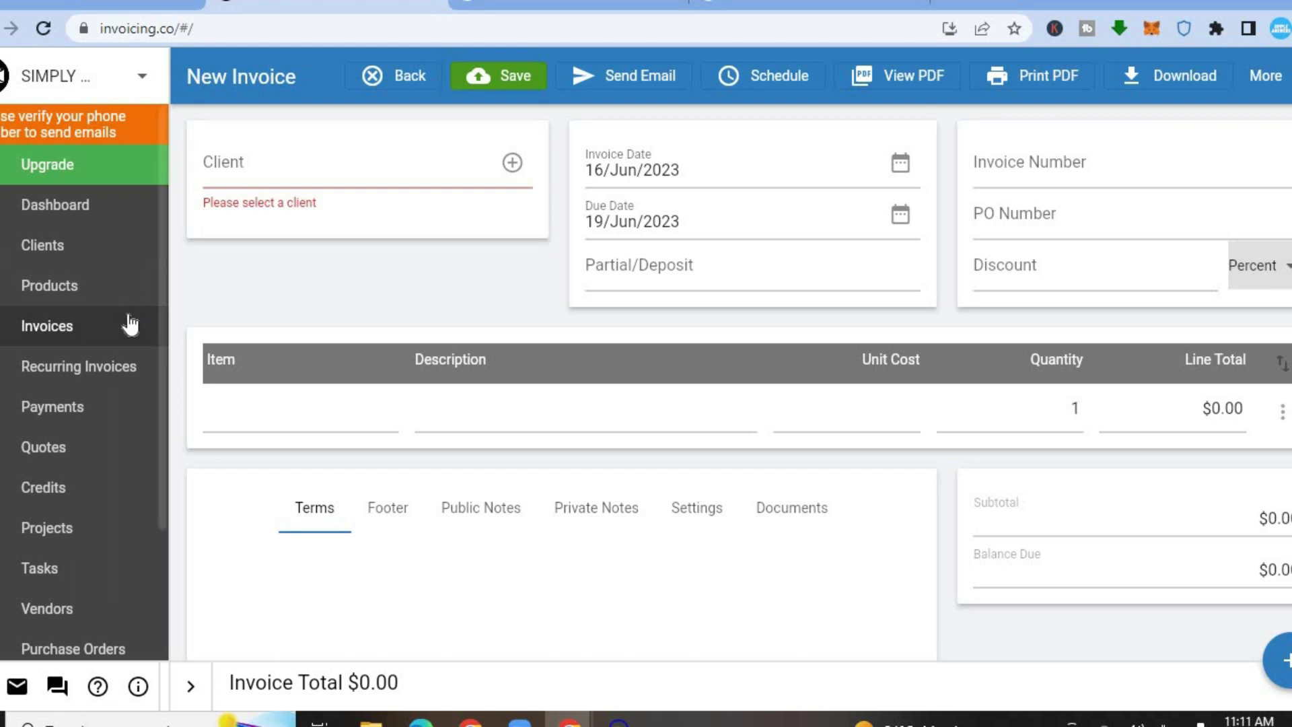
{"action": "left_click", "coordinate": [106, 369]}
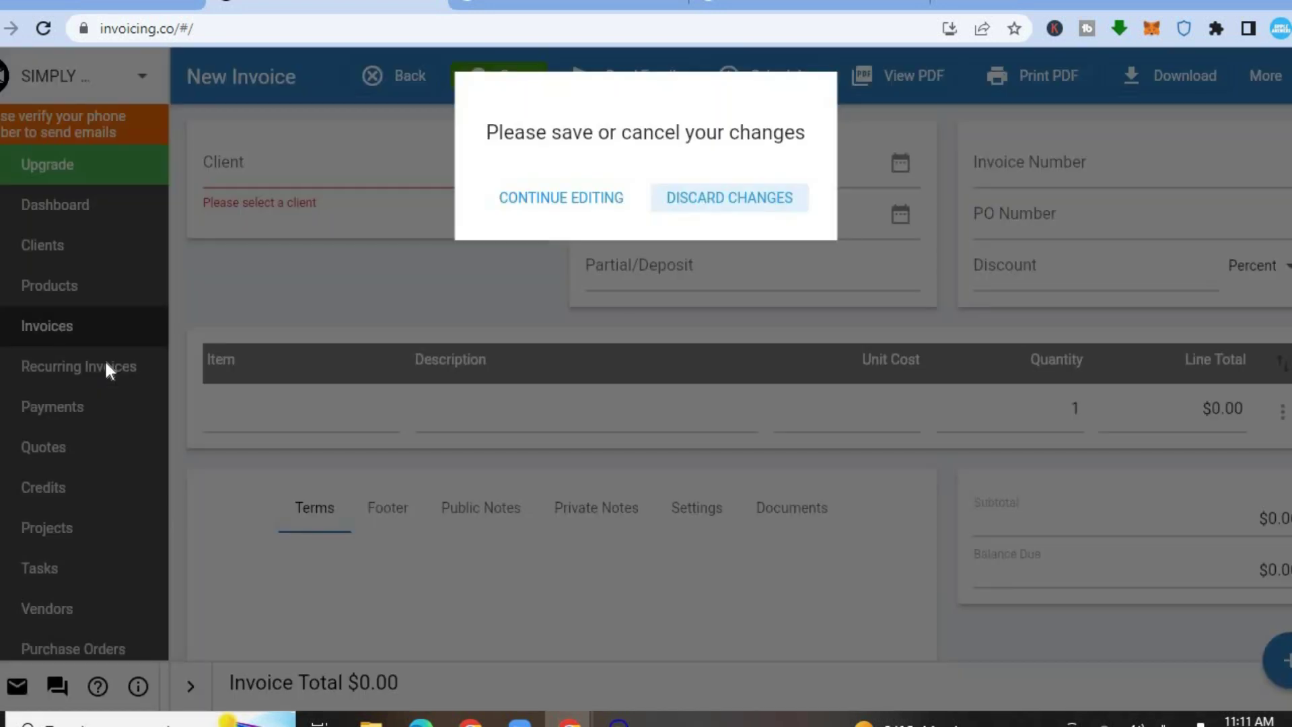
{"action": "left_click", "coordinate": [696, 211]}
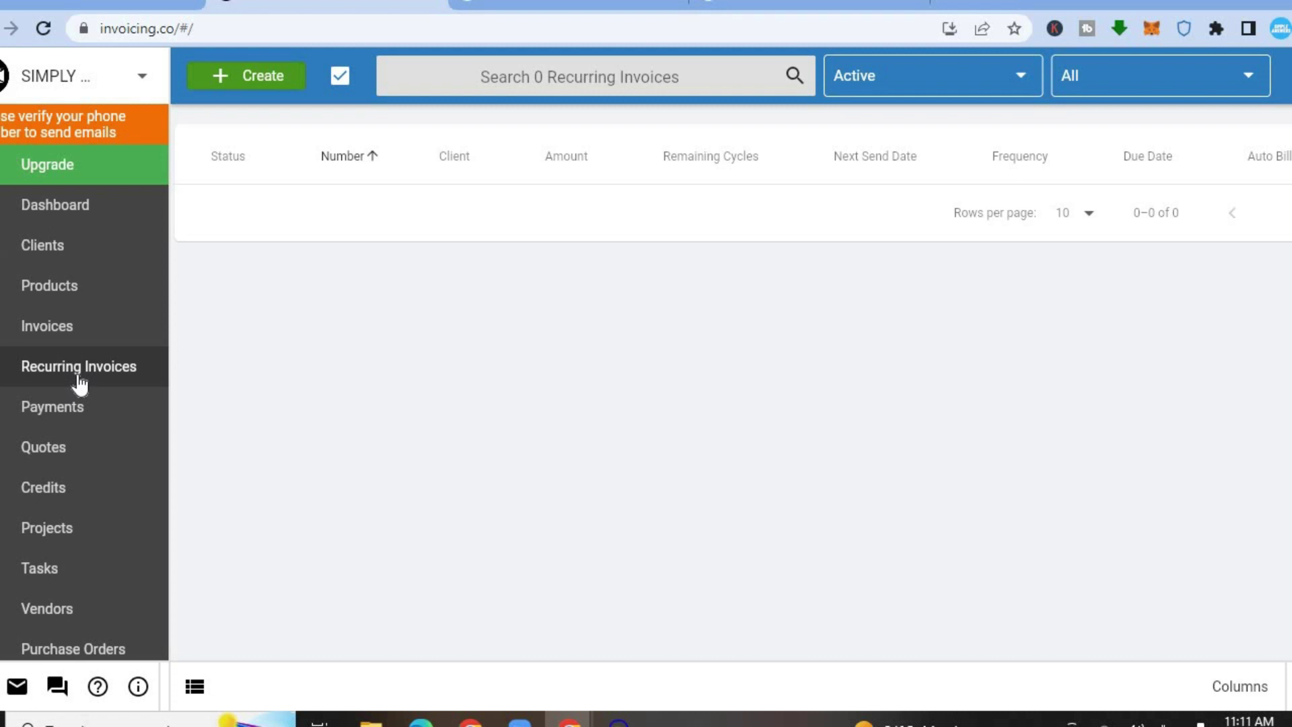
Step: Open a blank new recurring invoice and view its frequency options
{"action": "left_click", "coordinate": [276, 79]}
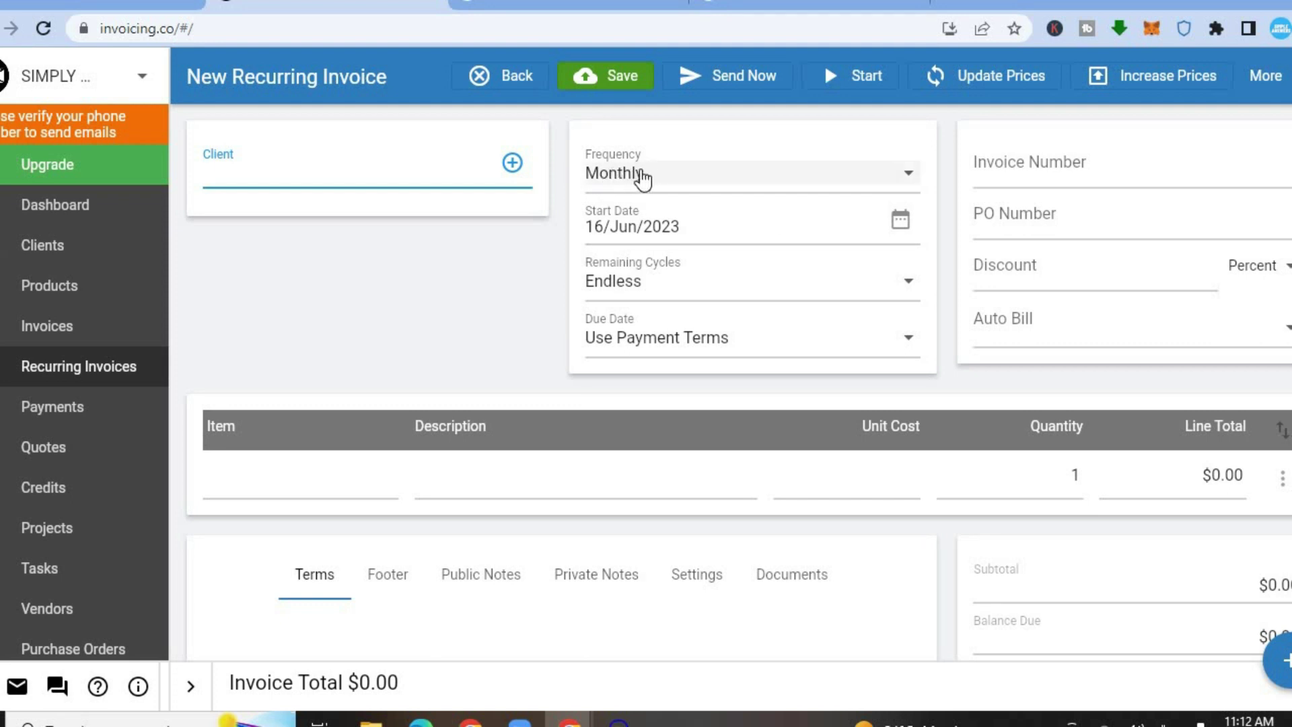
{"action": "left_click", "coordinate": [642, 176]}
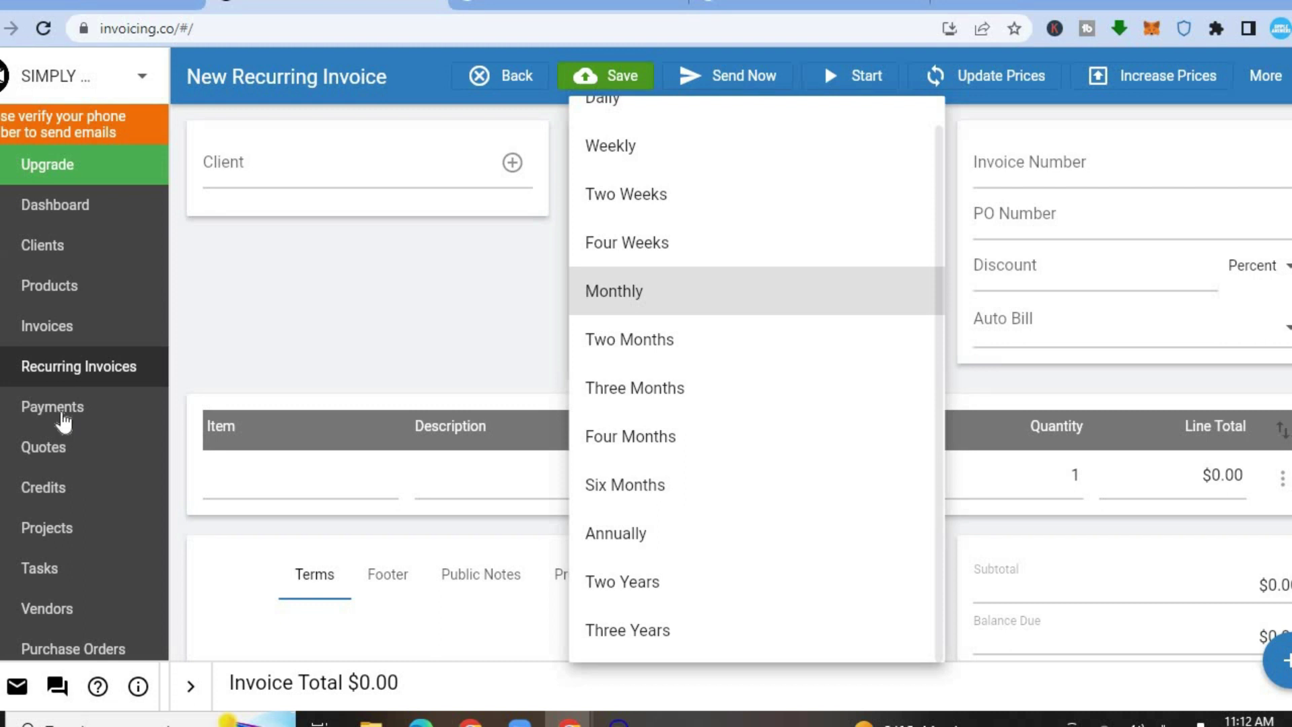
Step: Open a blank new payment entry and view its transaction reference field
{"action": "left_click", "coordinate": [64, 419]}
{"action": "left_click", "coordinate": [64, 418]}
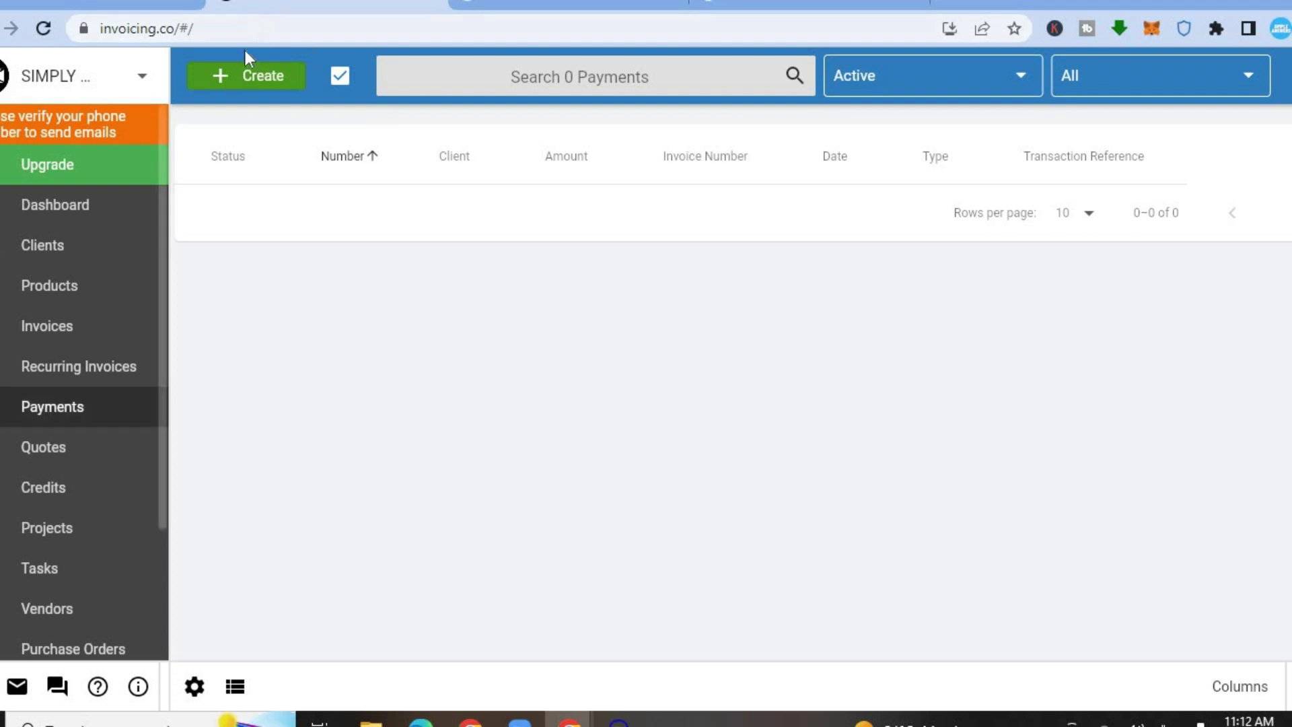
{"action": "left_click", "coordinate": [225, 78]}
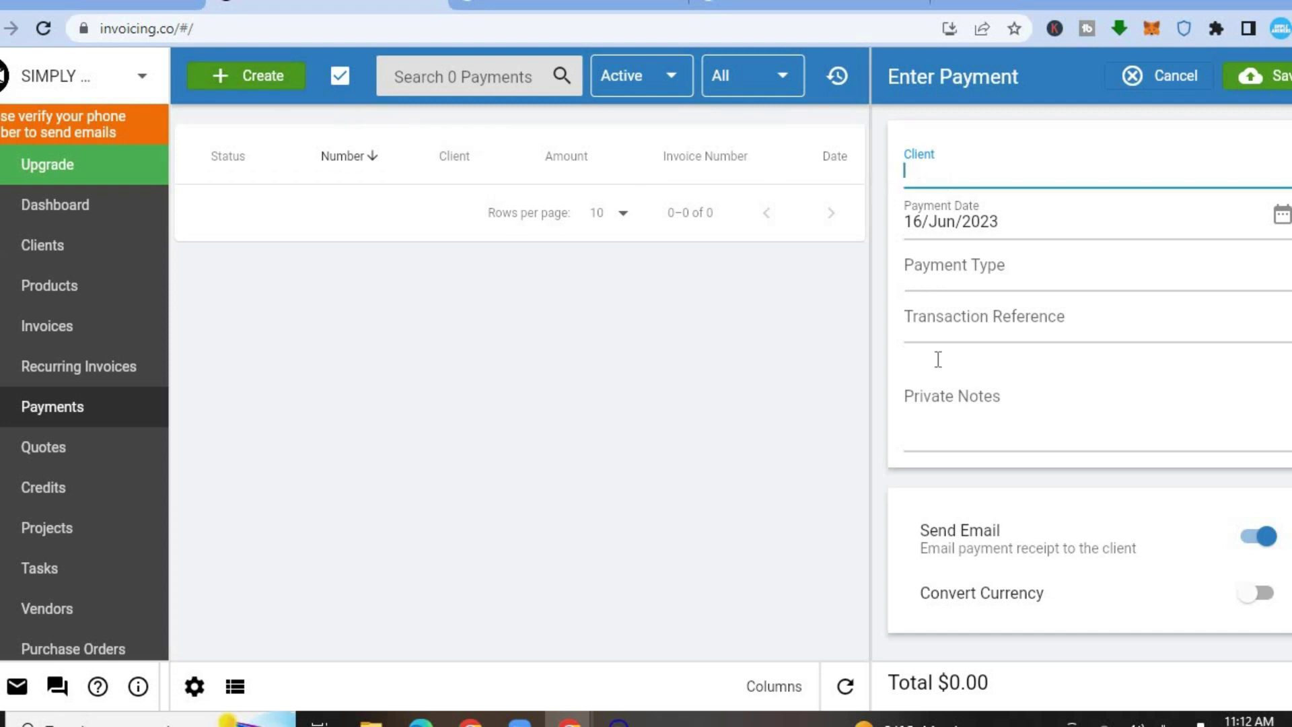
{"action": "left_click", "coordinate": [920, 323]}
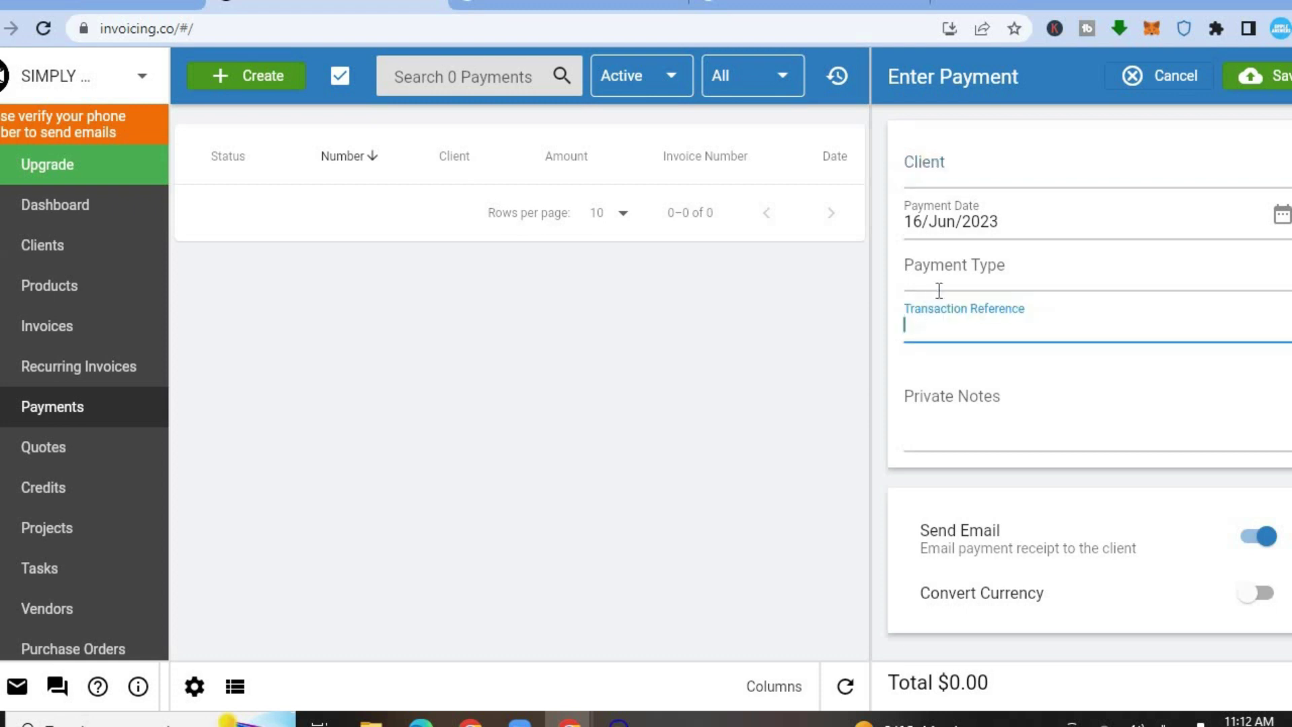
Step: Browse the payment type options for the new payment and leave the type unset
{"action": "left_click", "coordinate": [937, 276]}
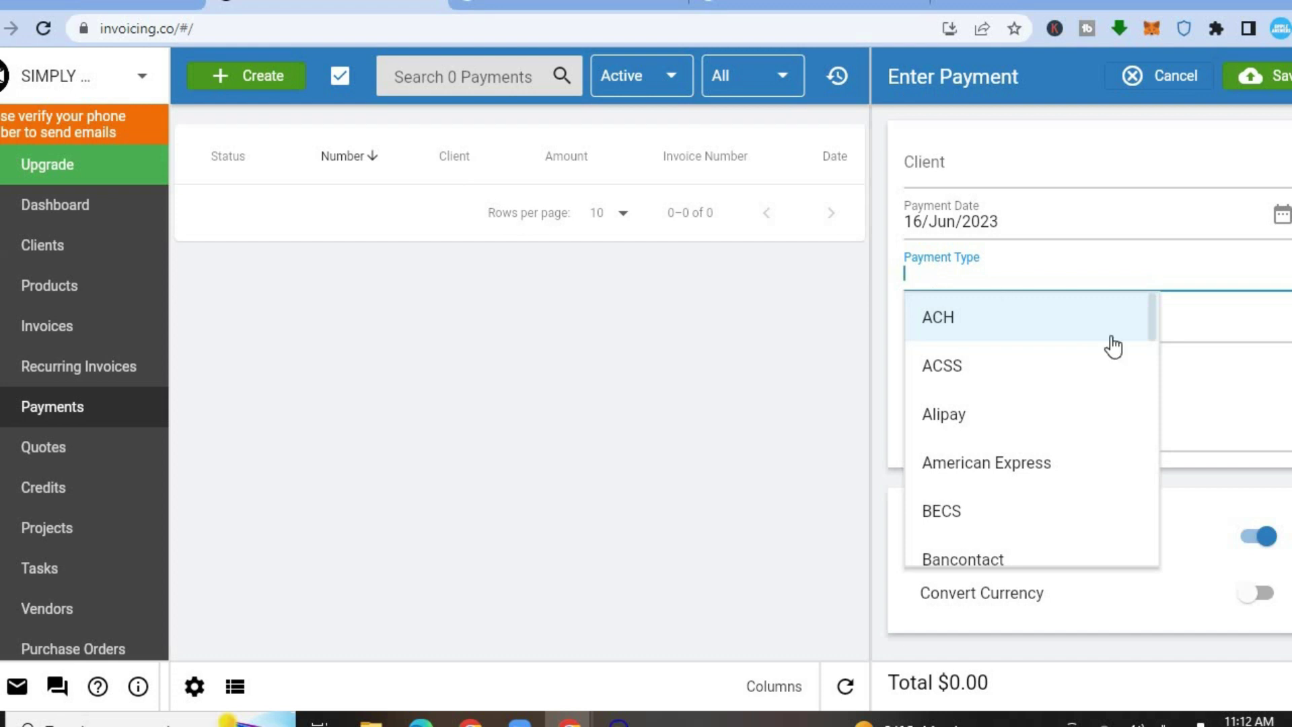
{"action": "scroll", "coordinate": [1152, 350], "scroll_direction": "down", "scroll_amount": 1}
{"action": "scroll", "coordinate": [1152, 363], "scroll_direction": "down", "scroll_amount": 6}
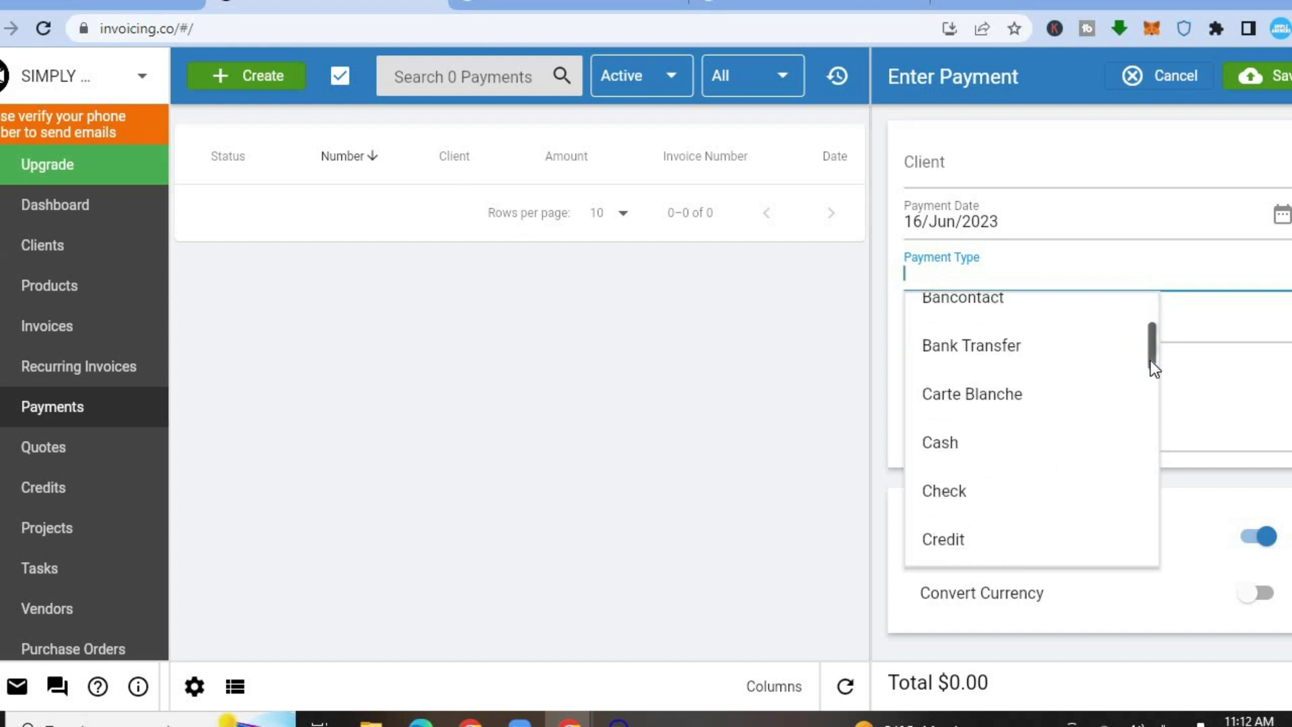
{"action": "scroll", "coordinate": [1149, 394], "scroll_direction": "down", "scroll_amount": 3}
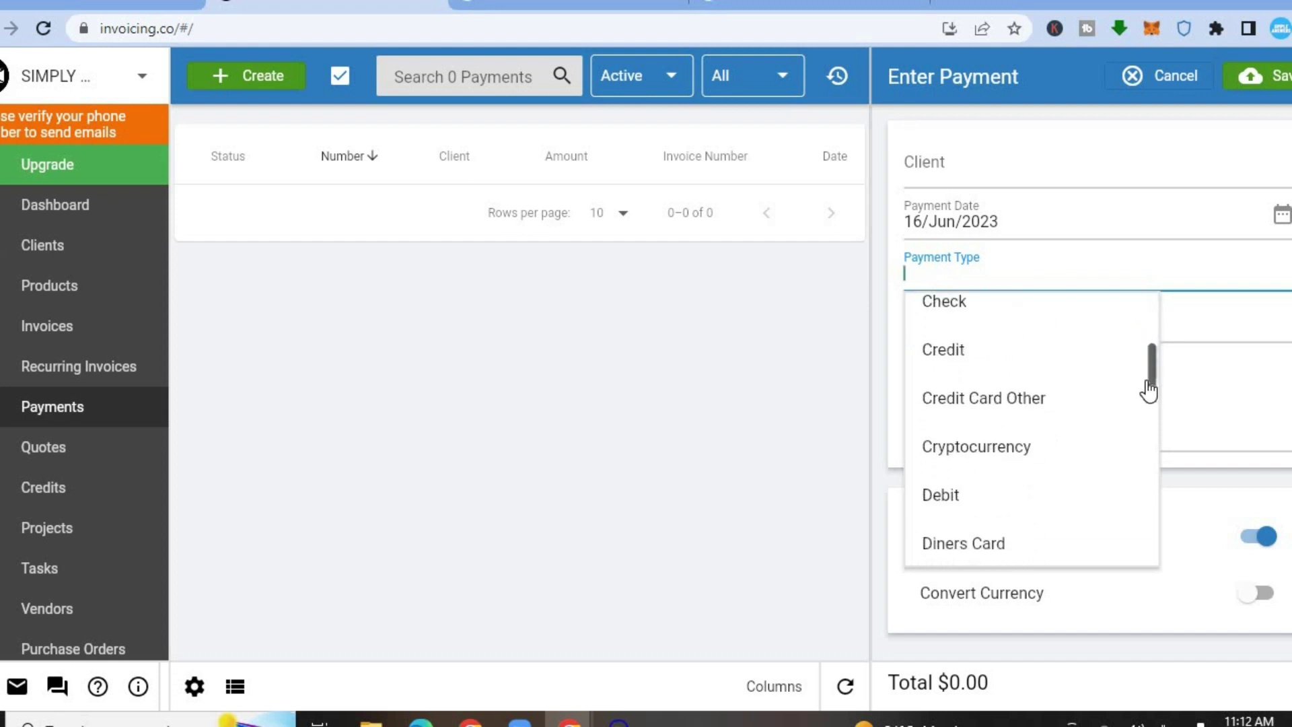
{"action": "scroll", "coordinate": [1148, 407], "scroll_direction": "down", "scroll_amount": 2}
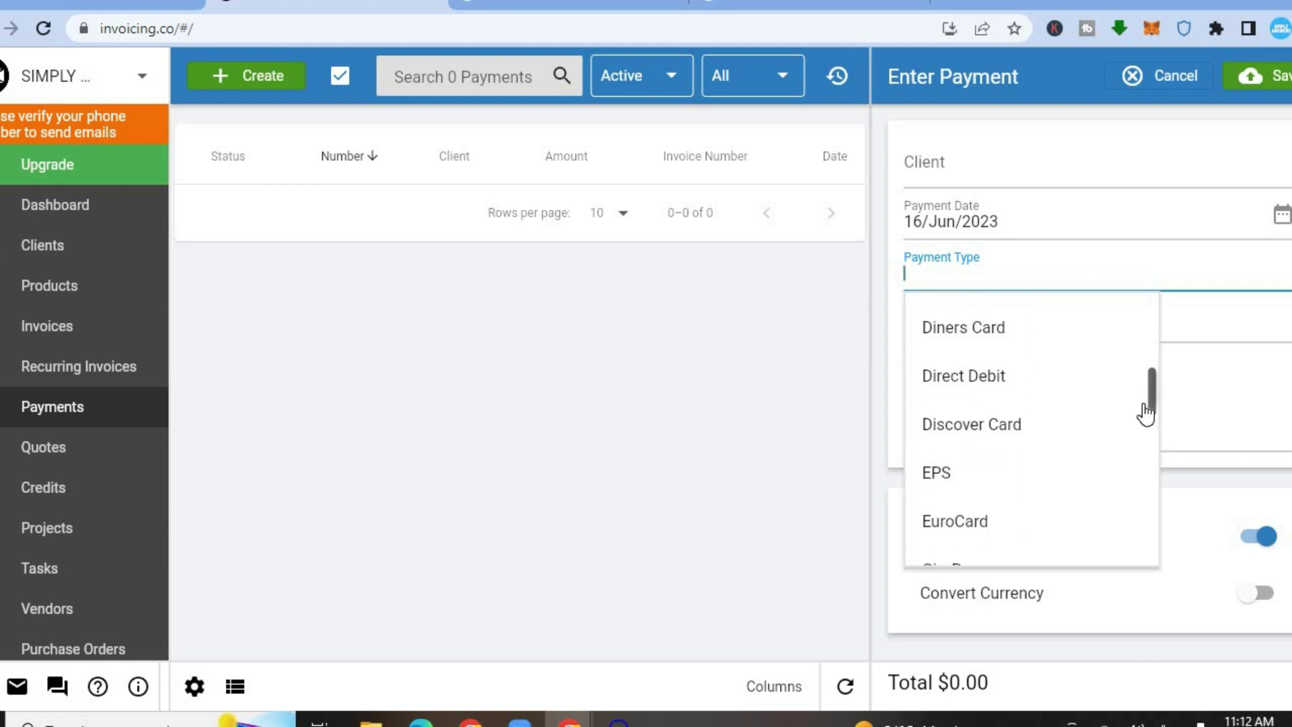
{"action": "scroll", "coordinate": [1147, 404], "scroll_direction": "up", "scroll_amount": 3}
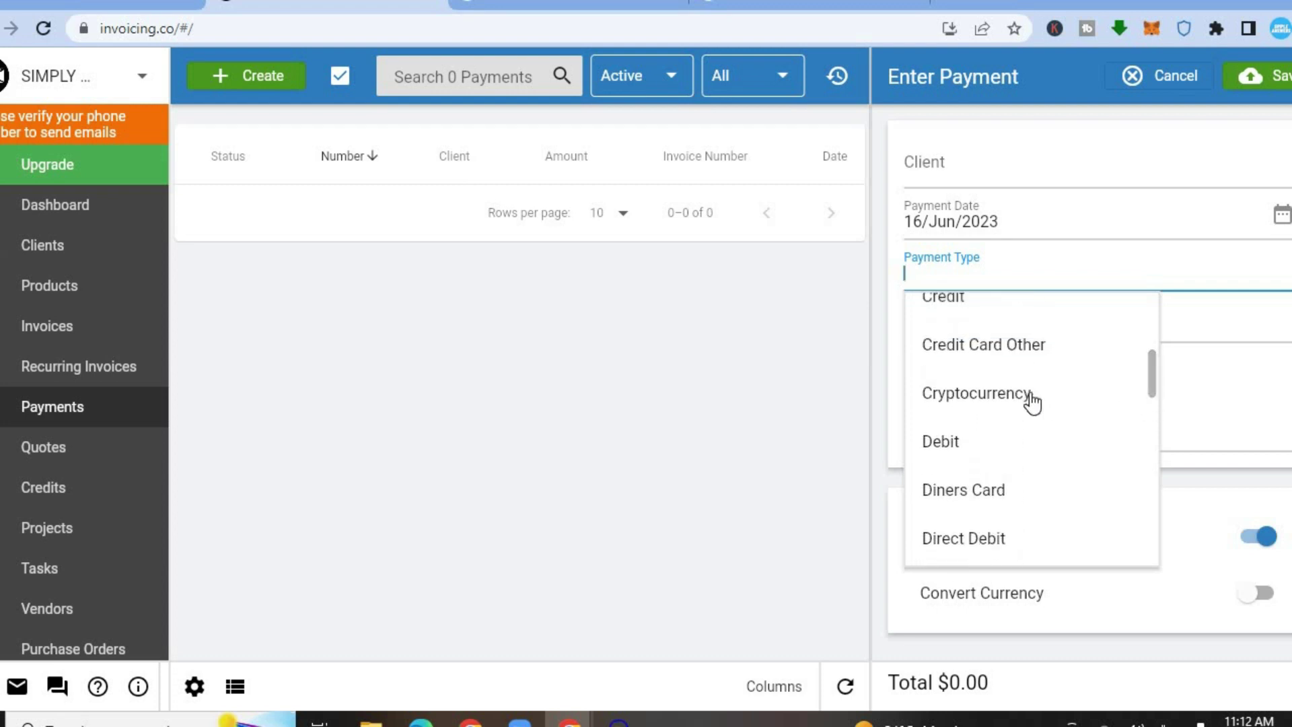
{"action": "left_click", "coordinate": [753, 385]}
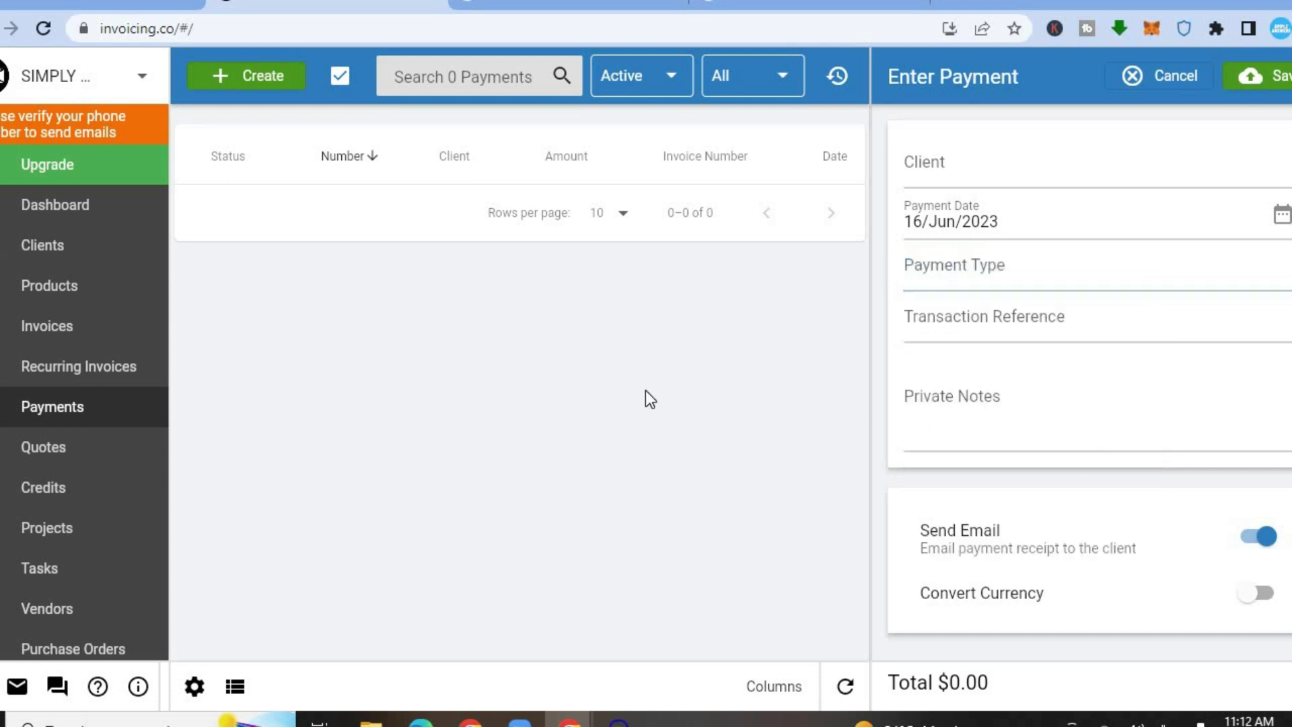
Step: Open a blank new quote and examine its quote number field and footer text area
{"action": "left_click", "coordinate": [82, 449]}
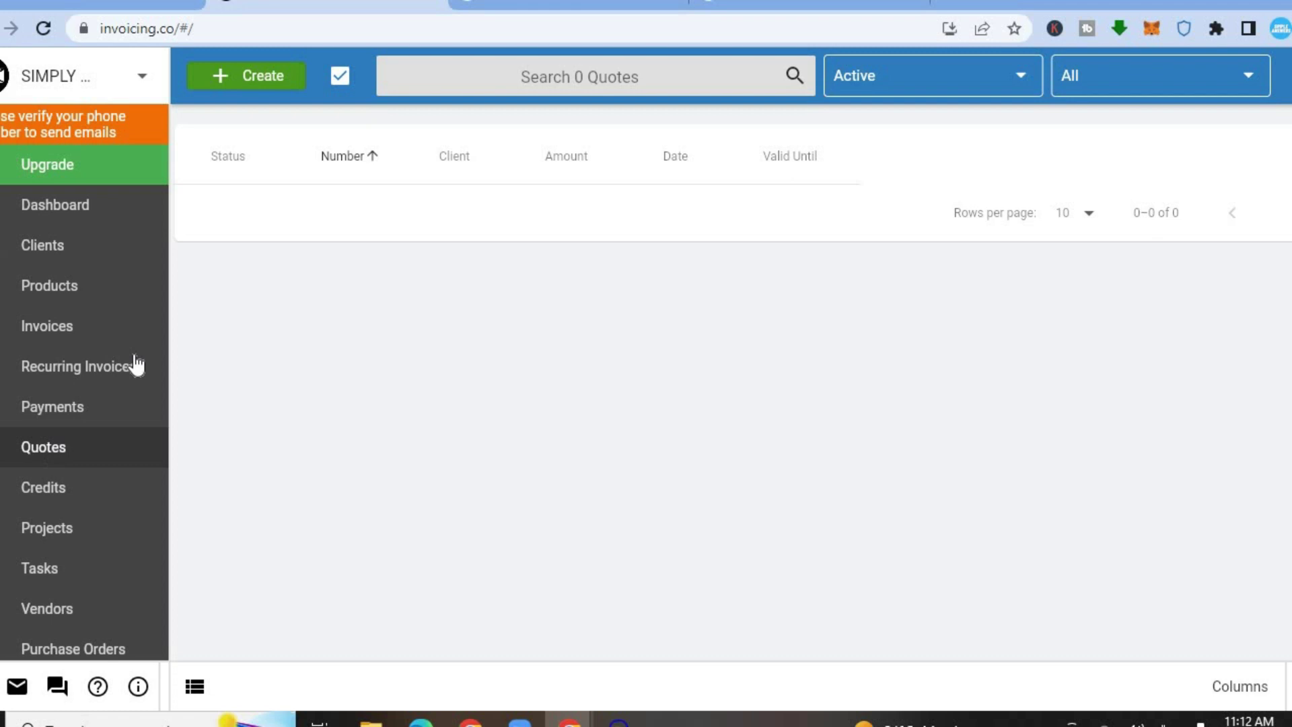
{"action": "left_click", "coordinate": [241, 78]}
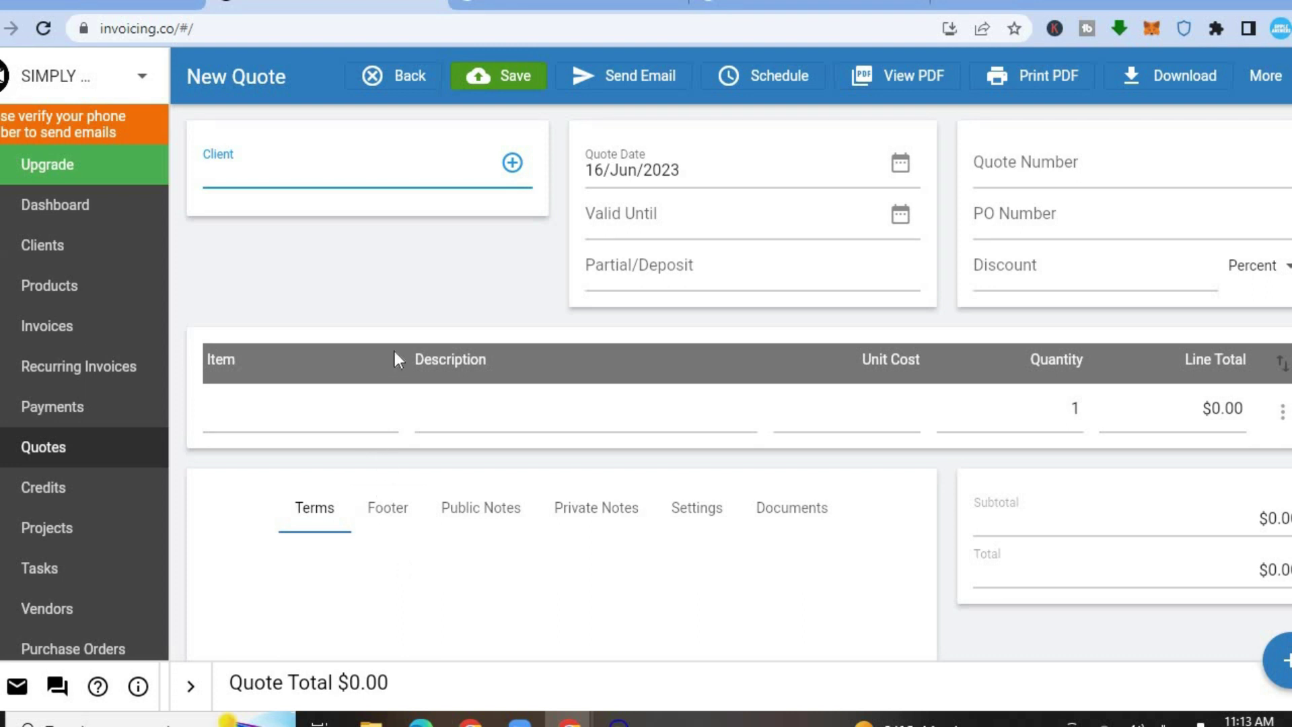
{"action": "left_click", "coordinate": [995, 152]}
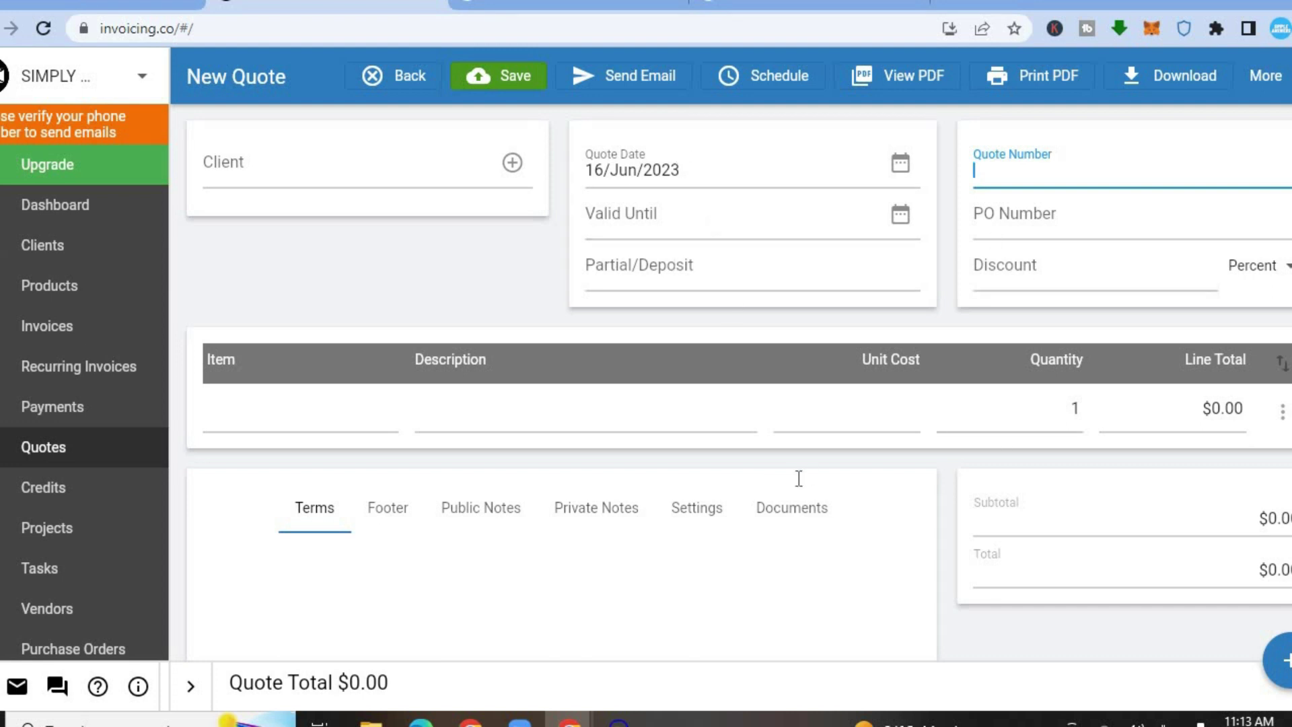
{"action": "left_click", "coordinate": [397, 525]}
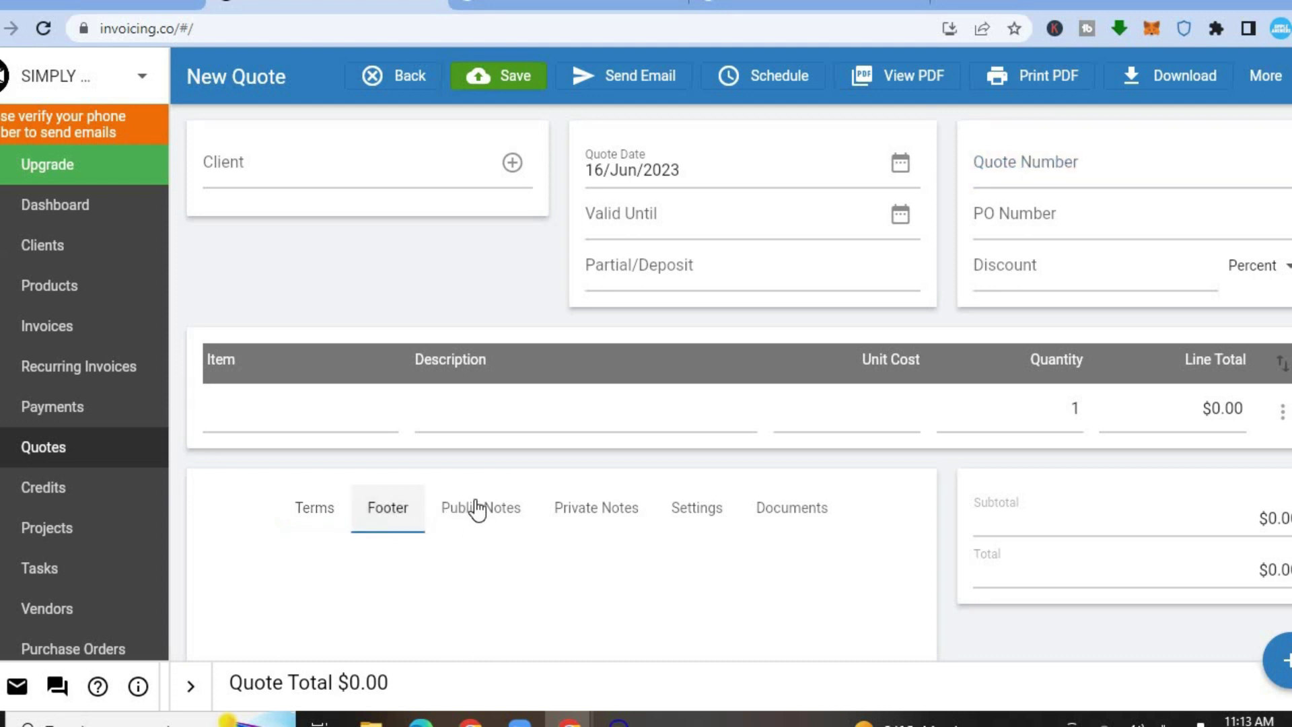
{"action": "left_click", "coordinate": [396, 583]}
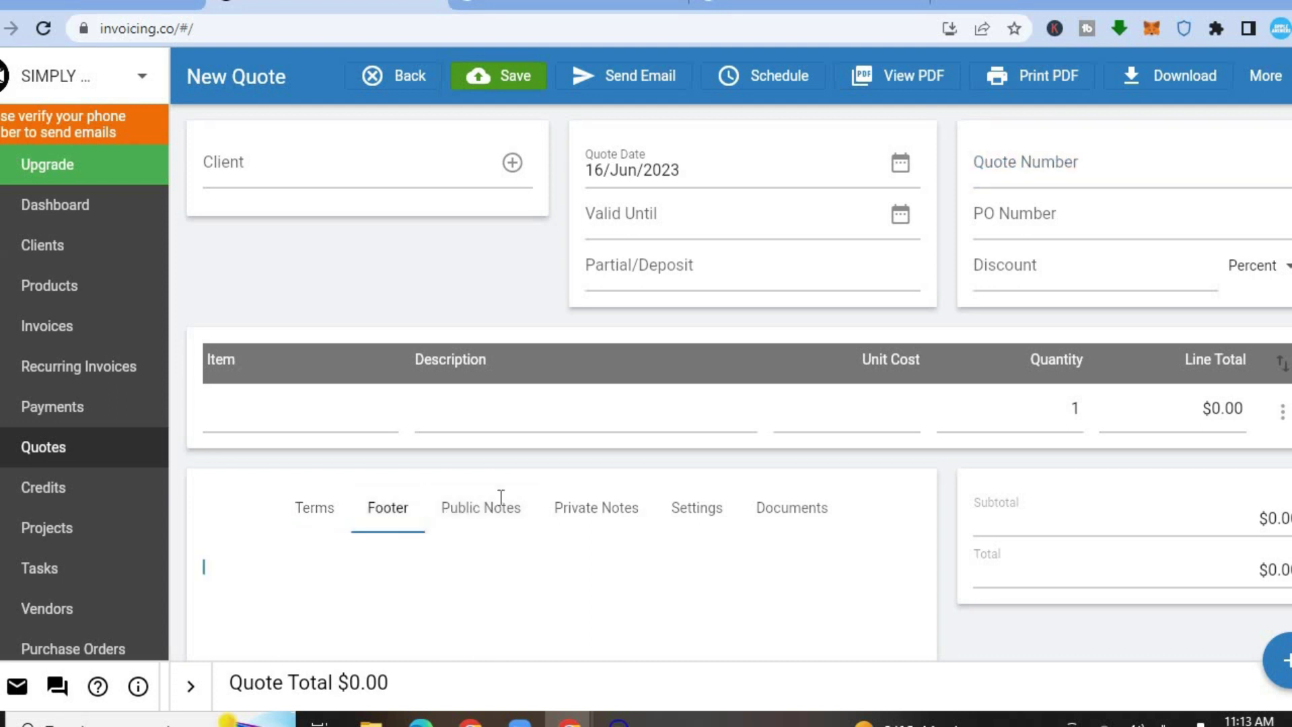
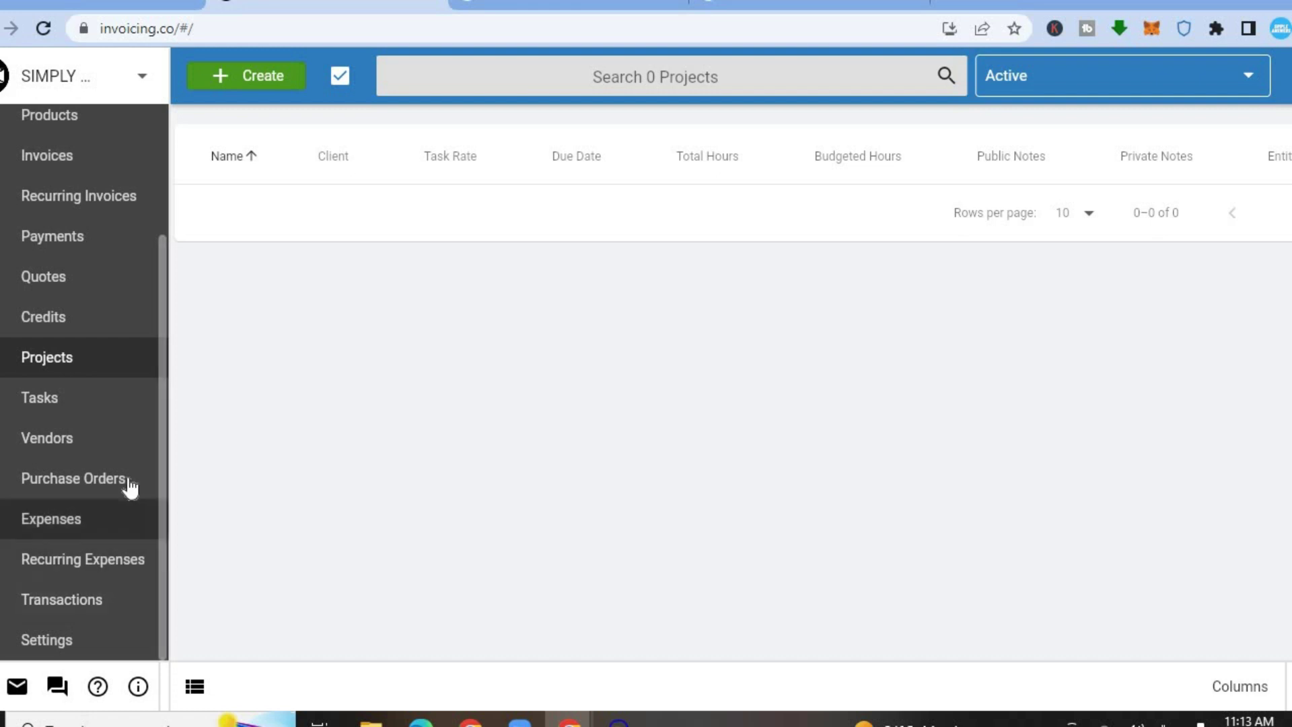
Step: Start a new task assigned to the user Simply Answers, and view its project, task number and rate fields
{"action": "left_click", "coordinate": [60, 408]}
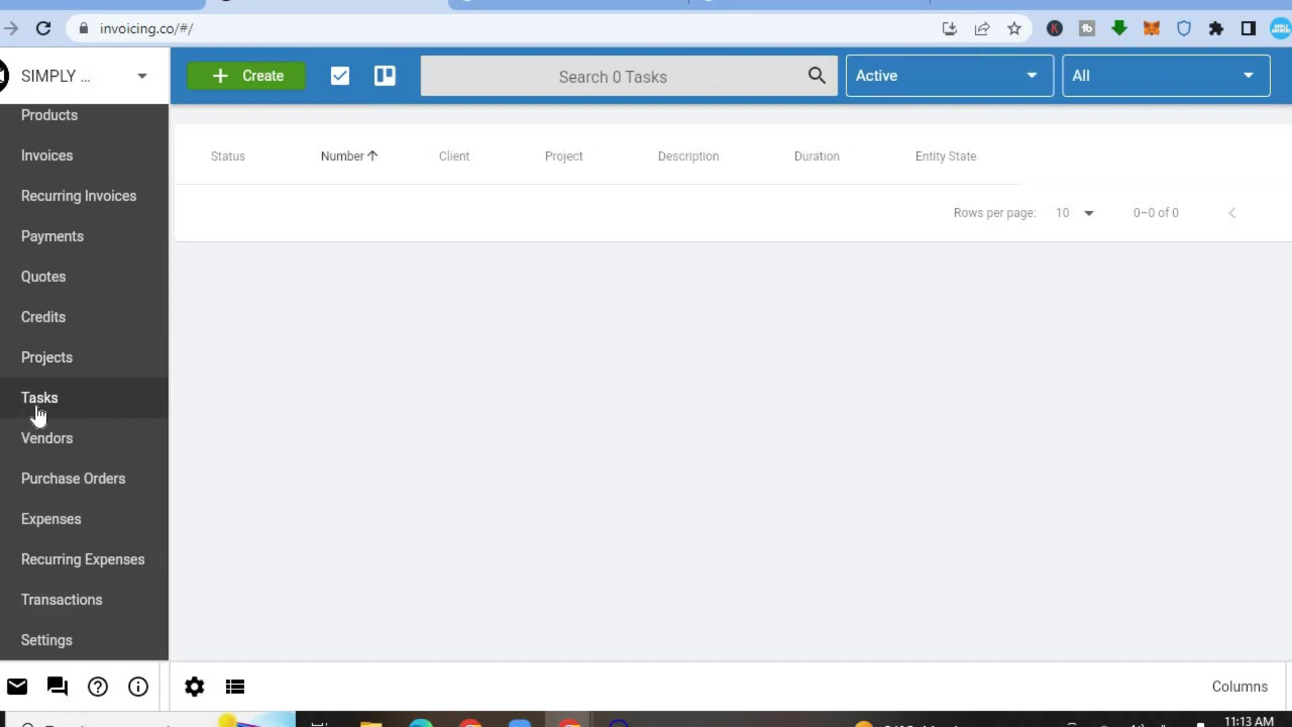
{"action": "left_click", "coordinate": [244, 87]}
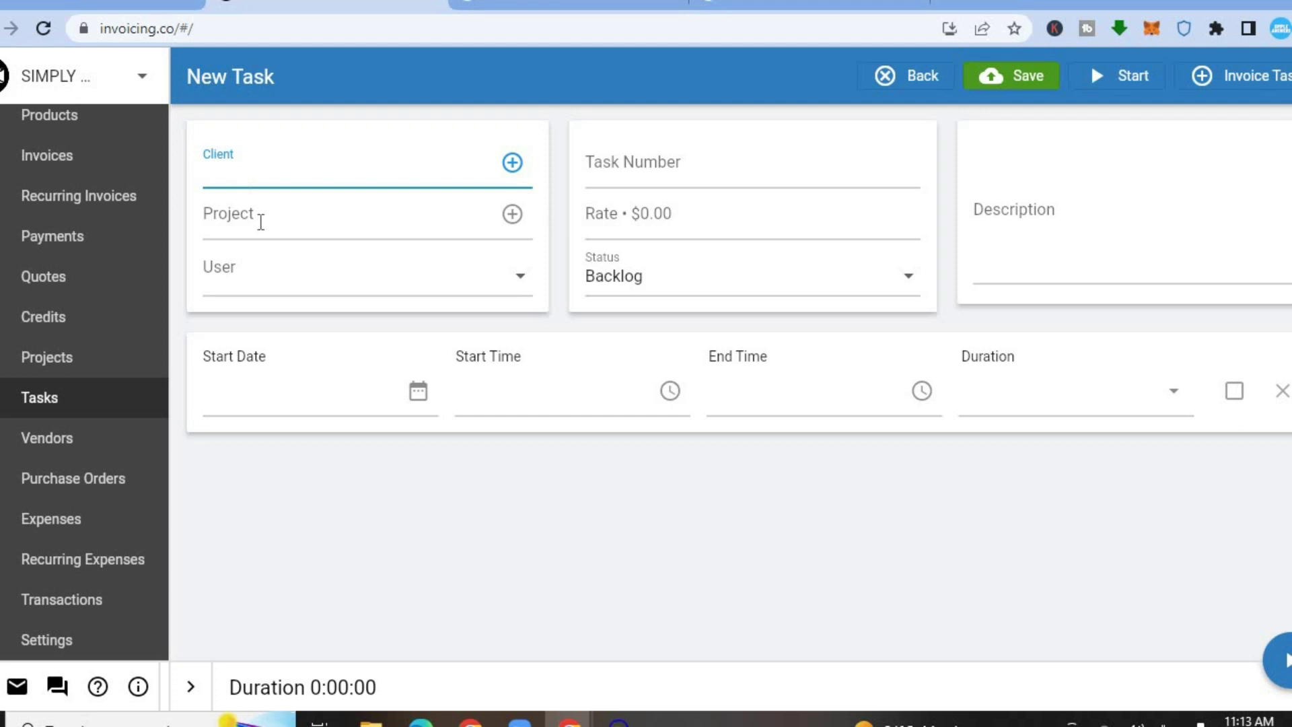
{"action": "left_click", "coordinate": [241, 232]}
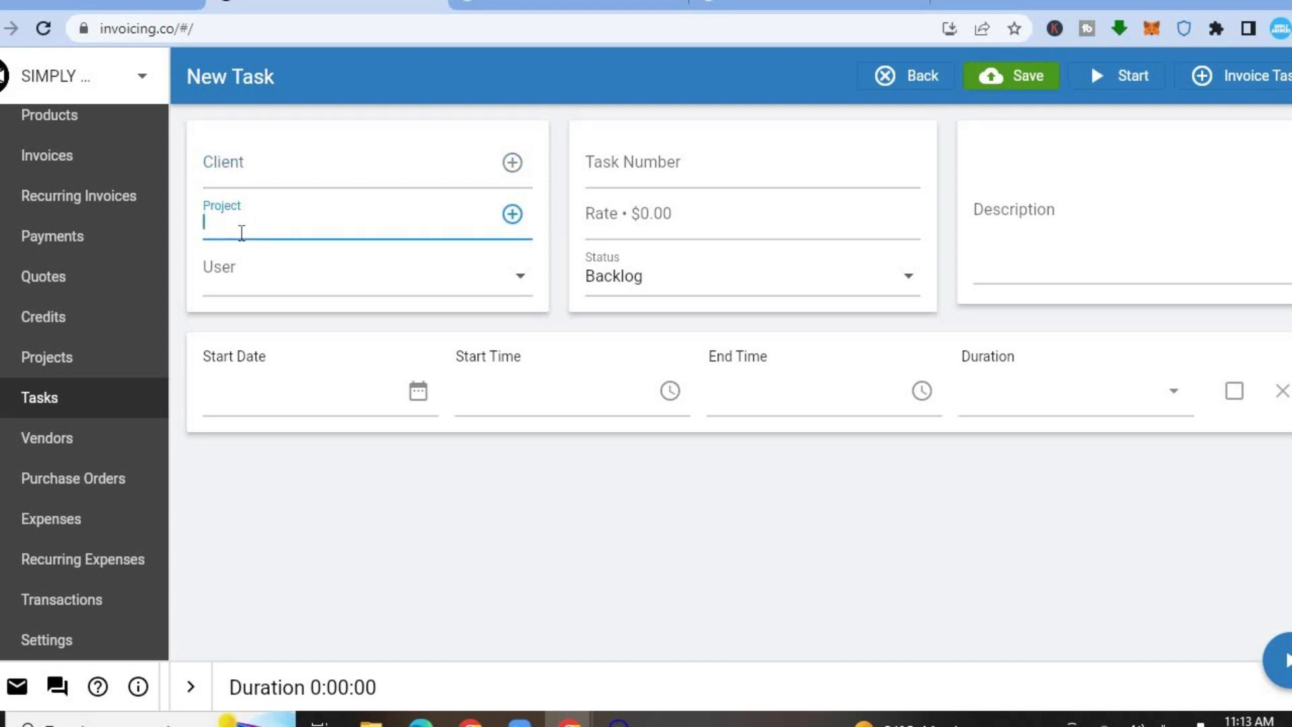
{"action": "left_click", "coordinate": [295, 288]}
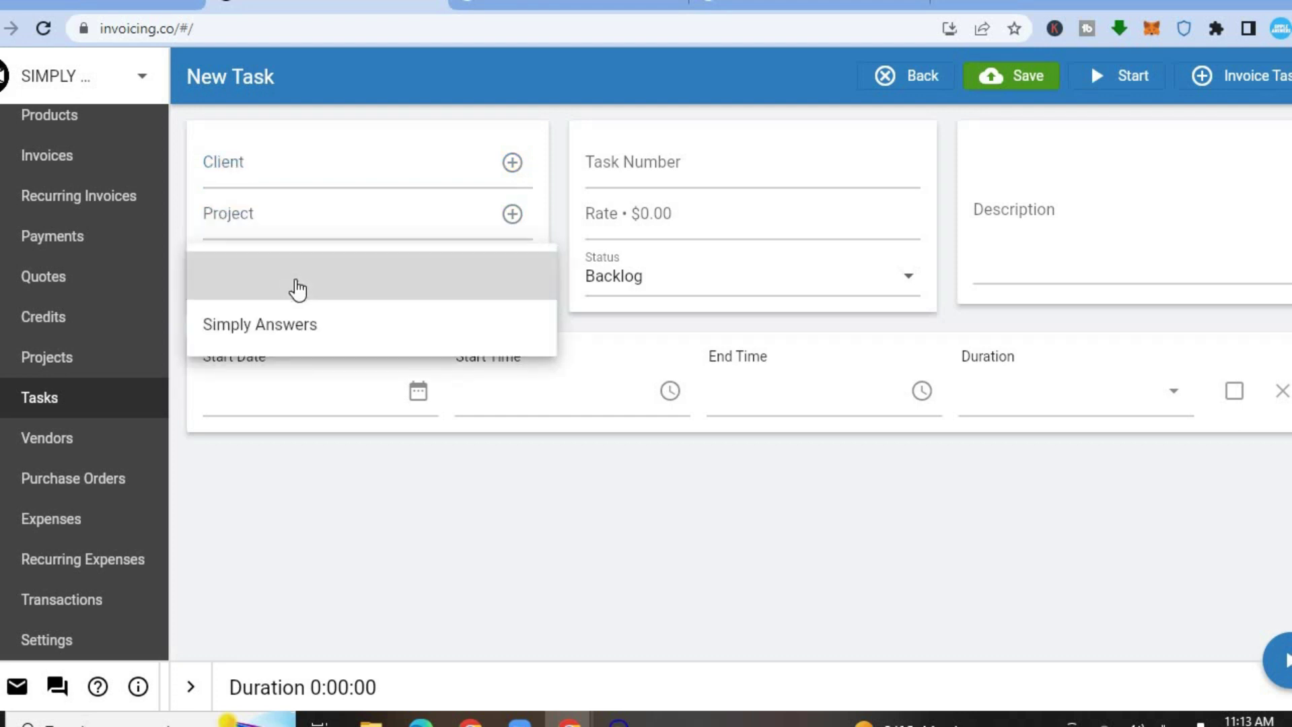
{"action": "left_click", "coordinate": [301, 324]}
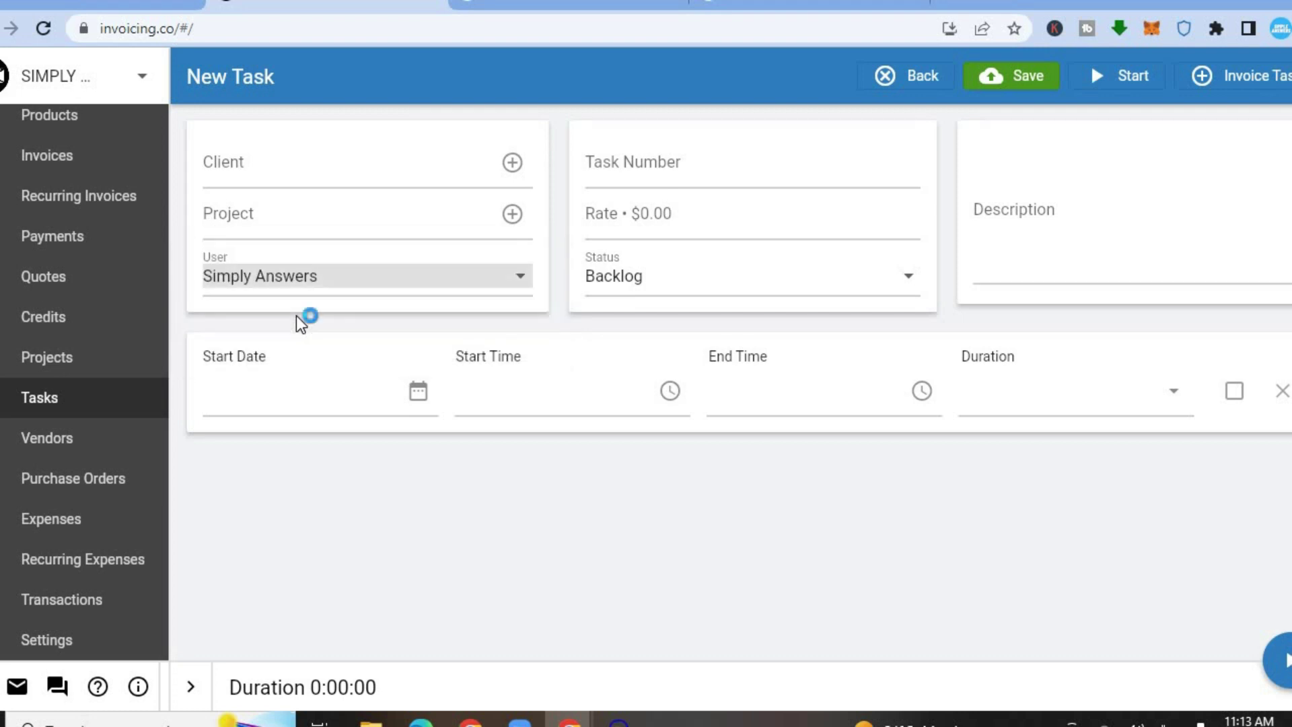
{"action": "left_click", "coordinate": [652, 157]}
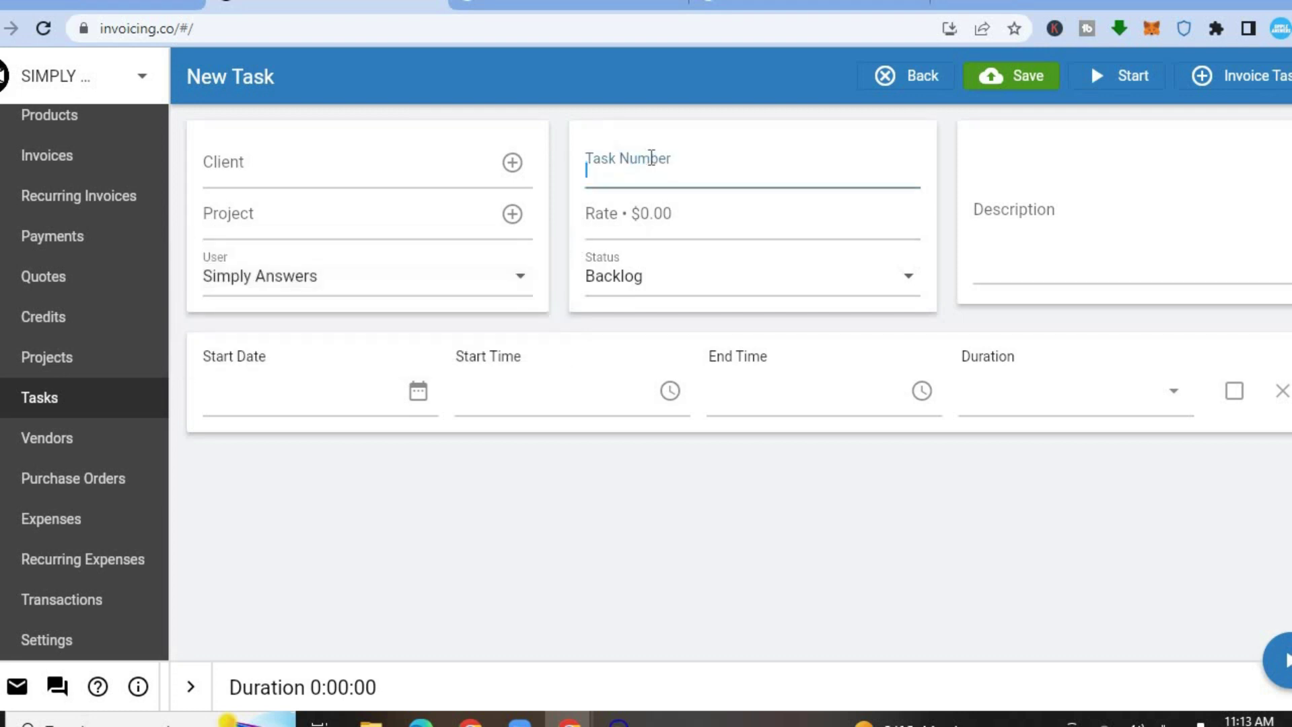
{"action": "left_click", "coordinate": [682, 220]}
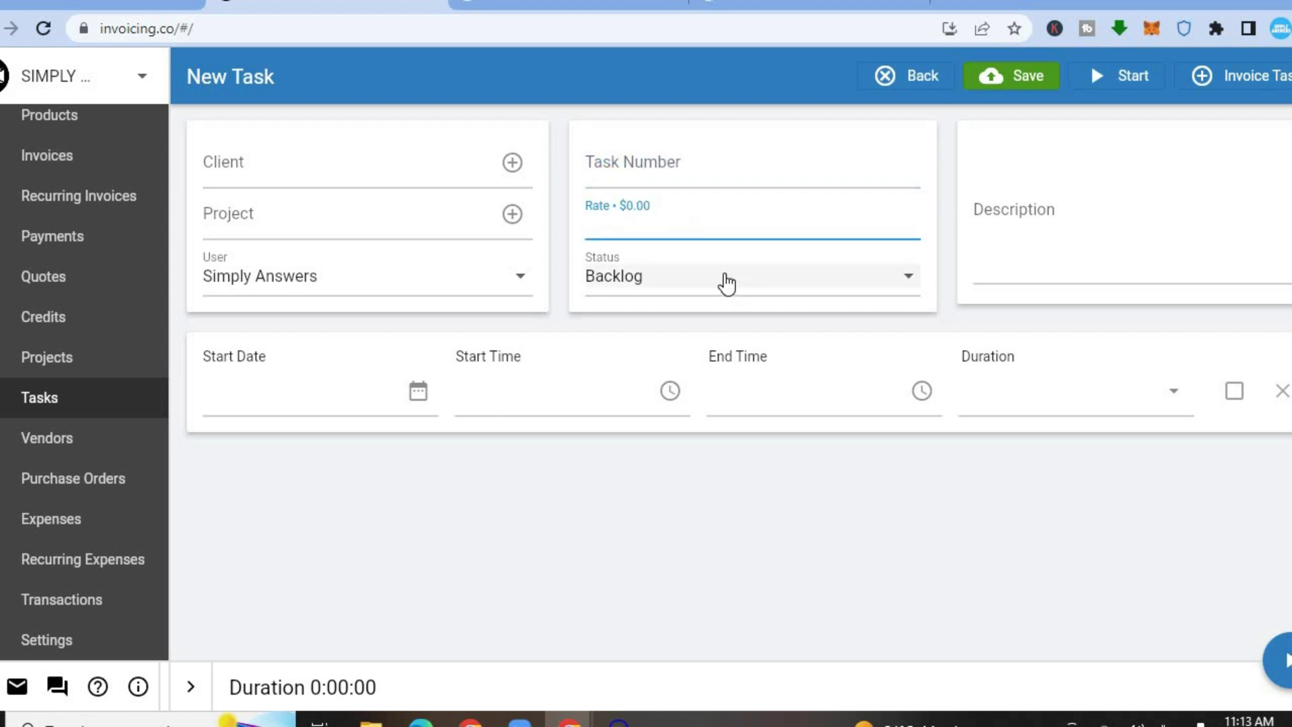
Step: Set the task's start date to 16/Jun/2023 and stop its running timer
{"action": "left_click", "coordinate": [298, 412]}
{"action": "left_click", "coordinate": [412, 391]}
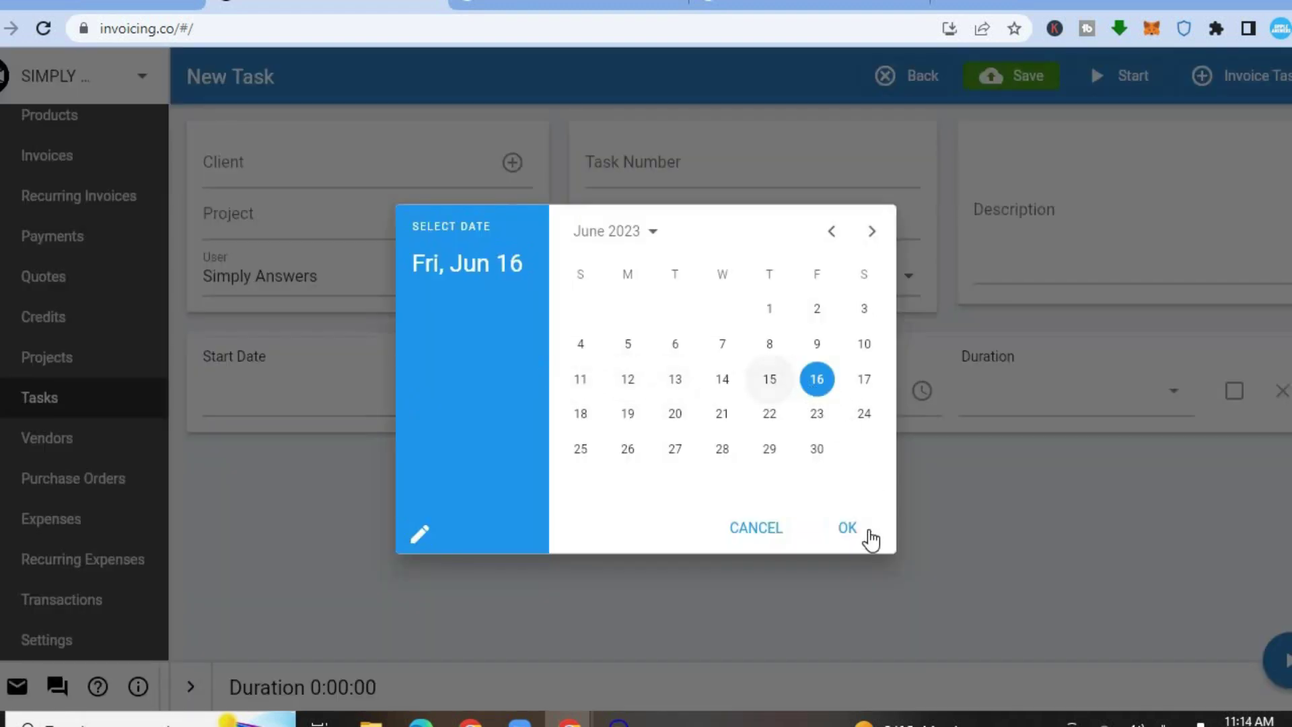
{"action": "left_click", "coordinate": [849, 532]}
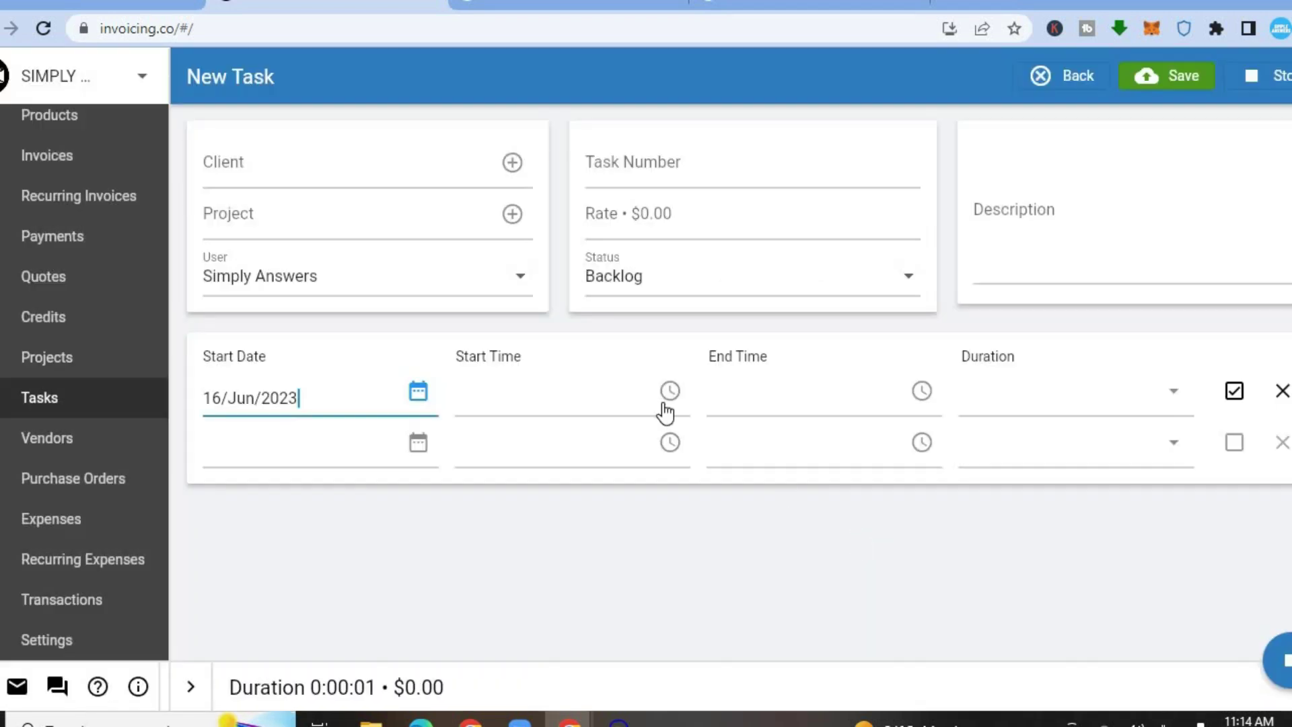
{"action": "left_click", "coordinate": [566, 400]}
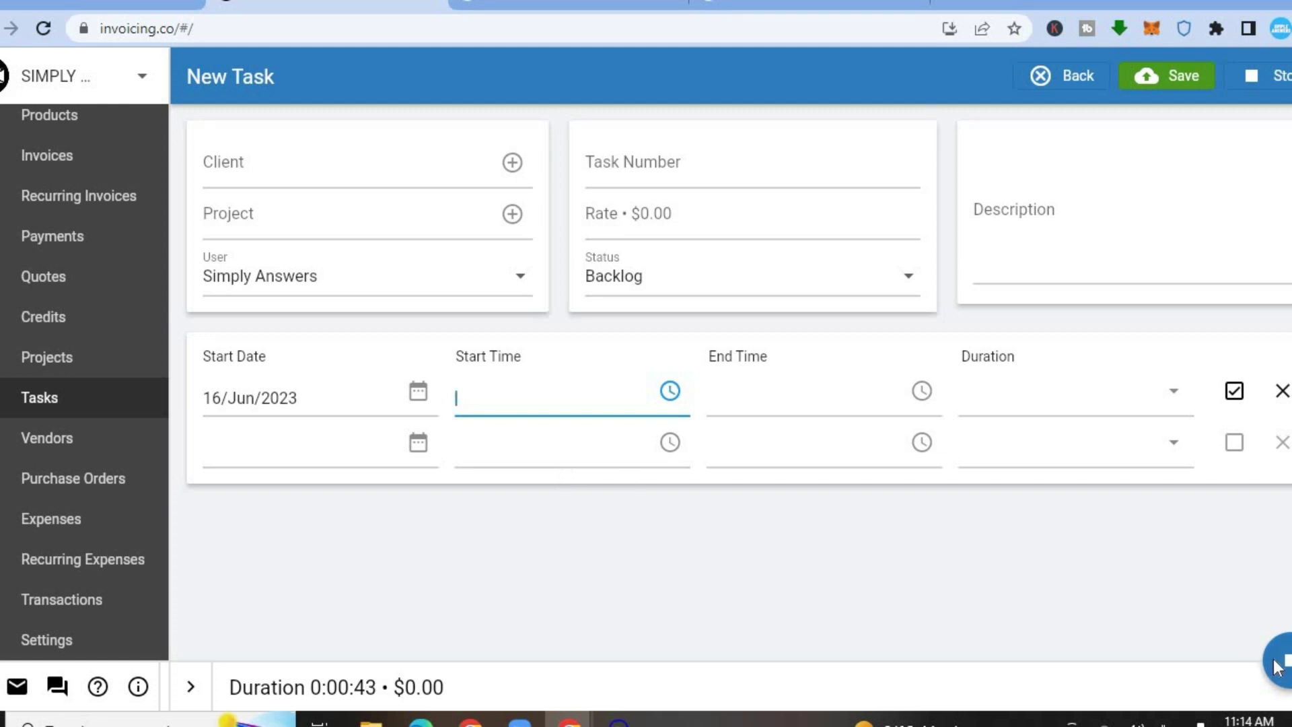
{"action": "left_click", "coordinate": [1266, 75]}
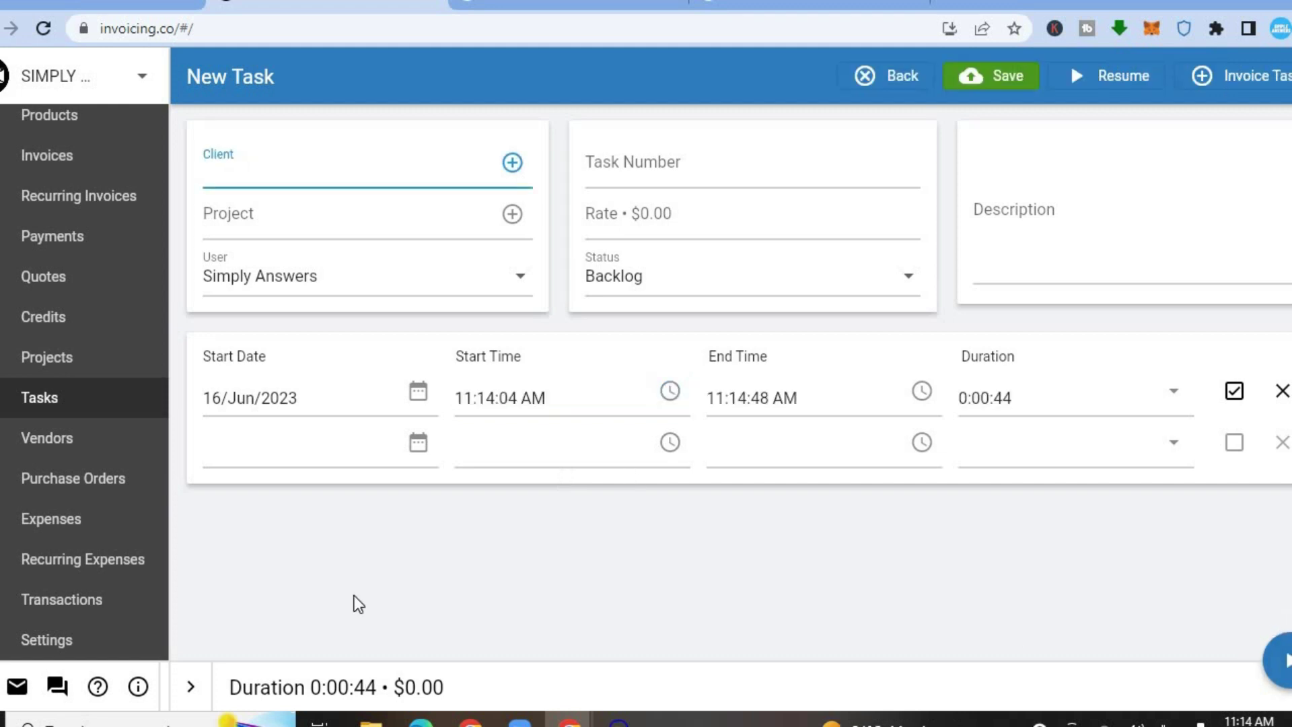
Step: Discard the unsaved task and look through the vendors, purchase orders, expenses, recurring expenses and transactions lists
{"action": "left_click", "coordinate": [62, 445]}
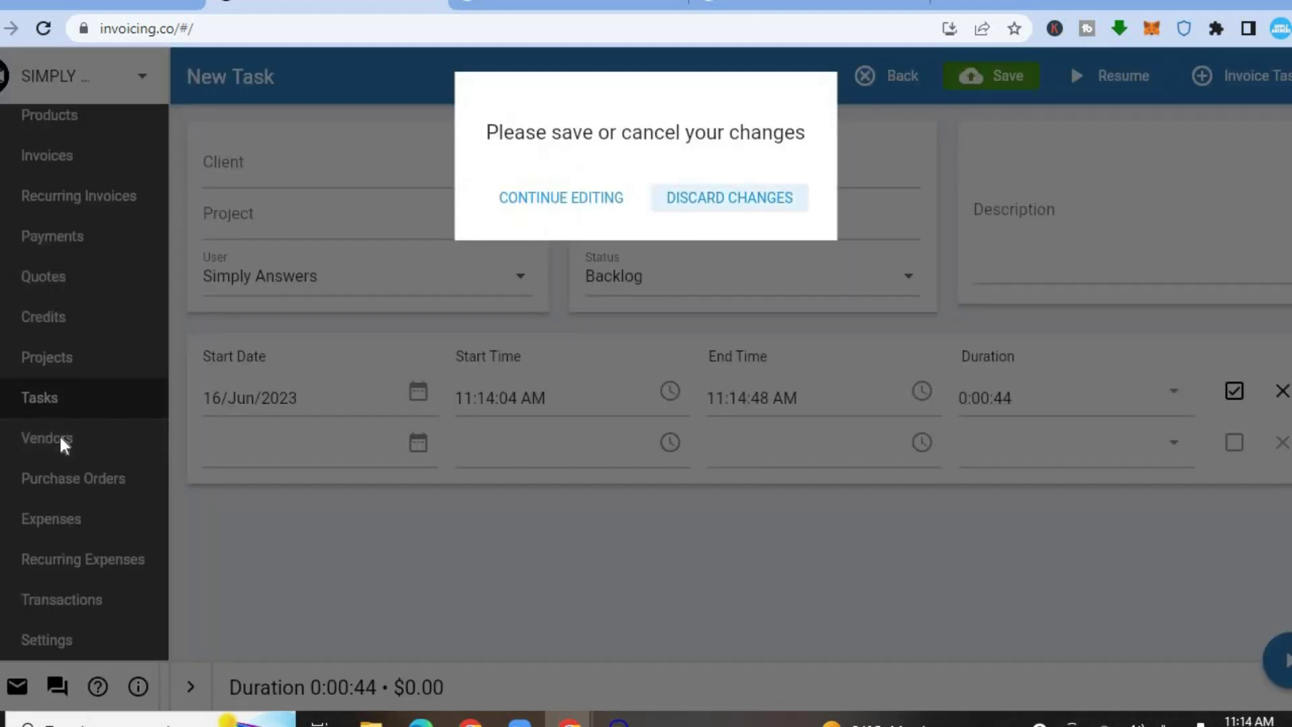
{"action": "left_click", "coordinate": [717, 209]}
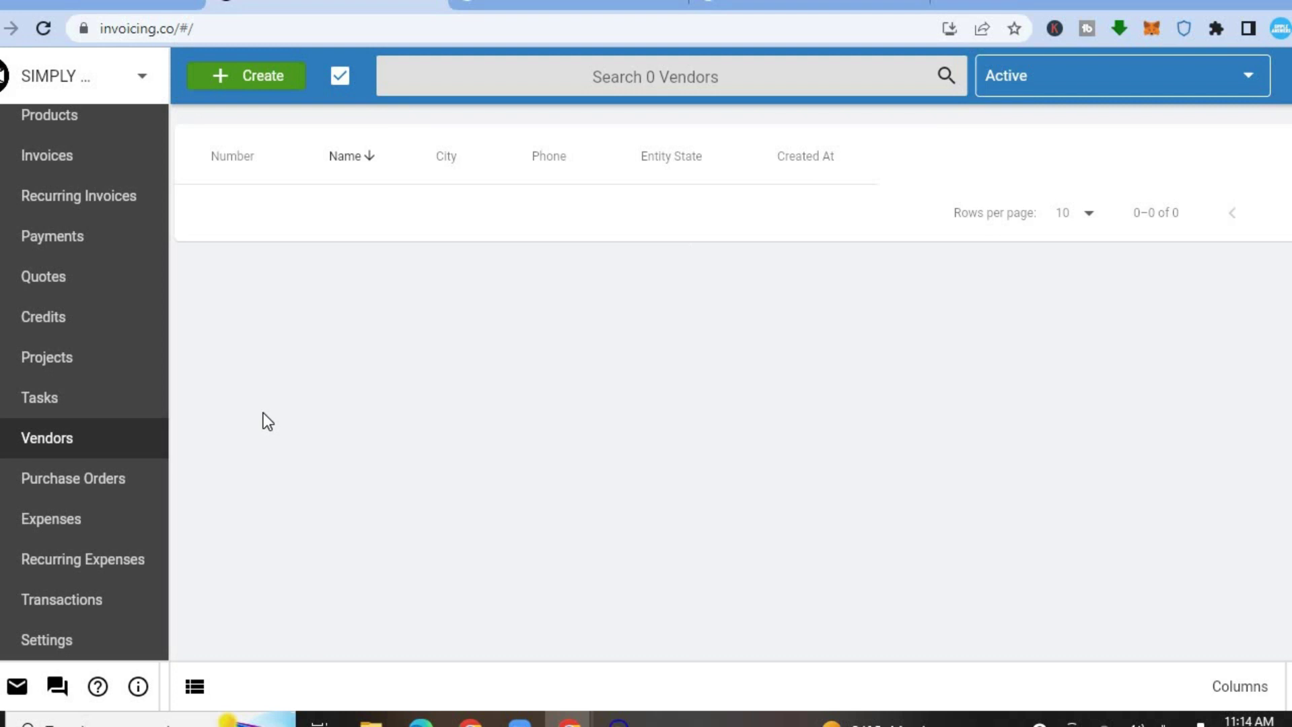
{"action": "left_click", "coordinate": [85, 486]}
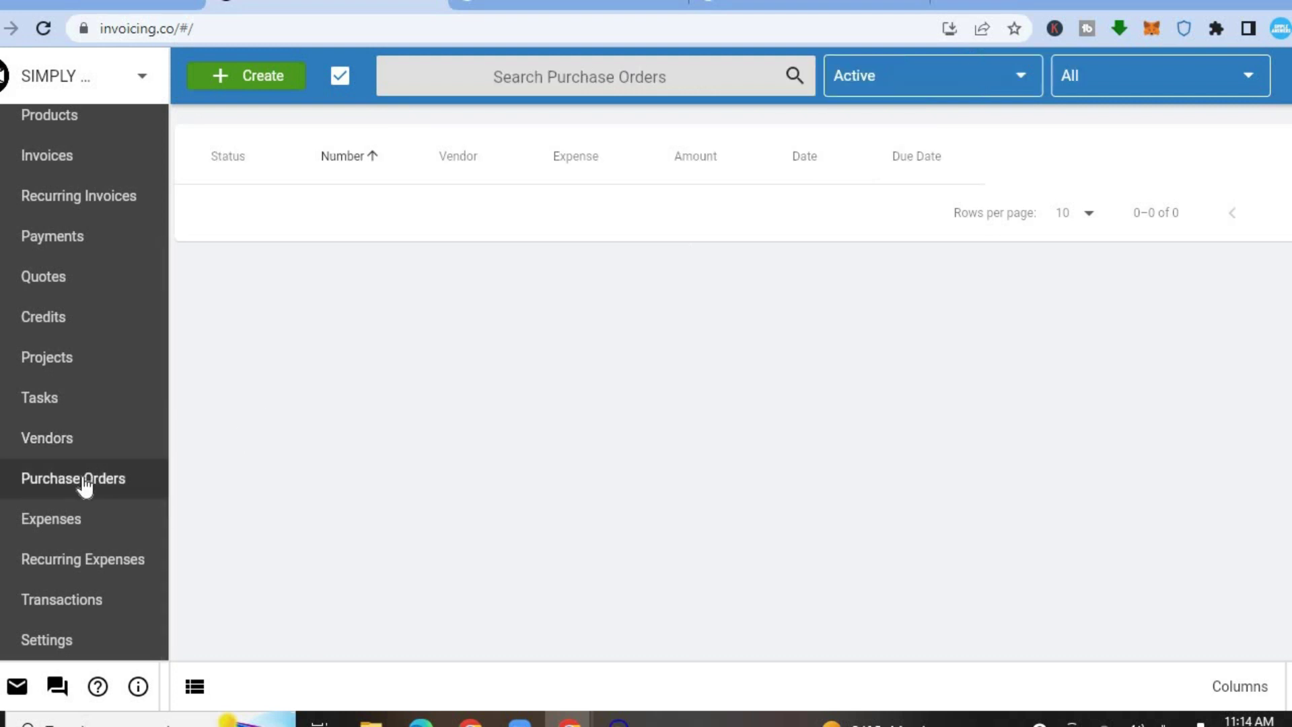
{"action": "left_click", "coordinate": [77, 532]}
{"action": "left_click", "coordinate": [126, 565]}
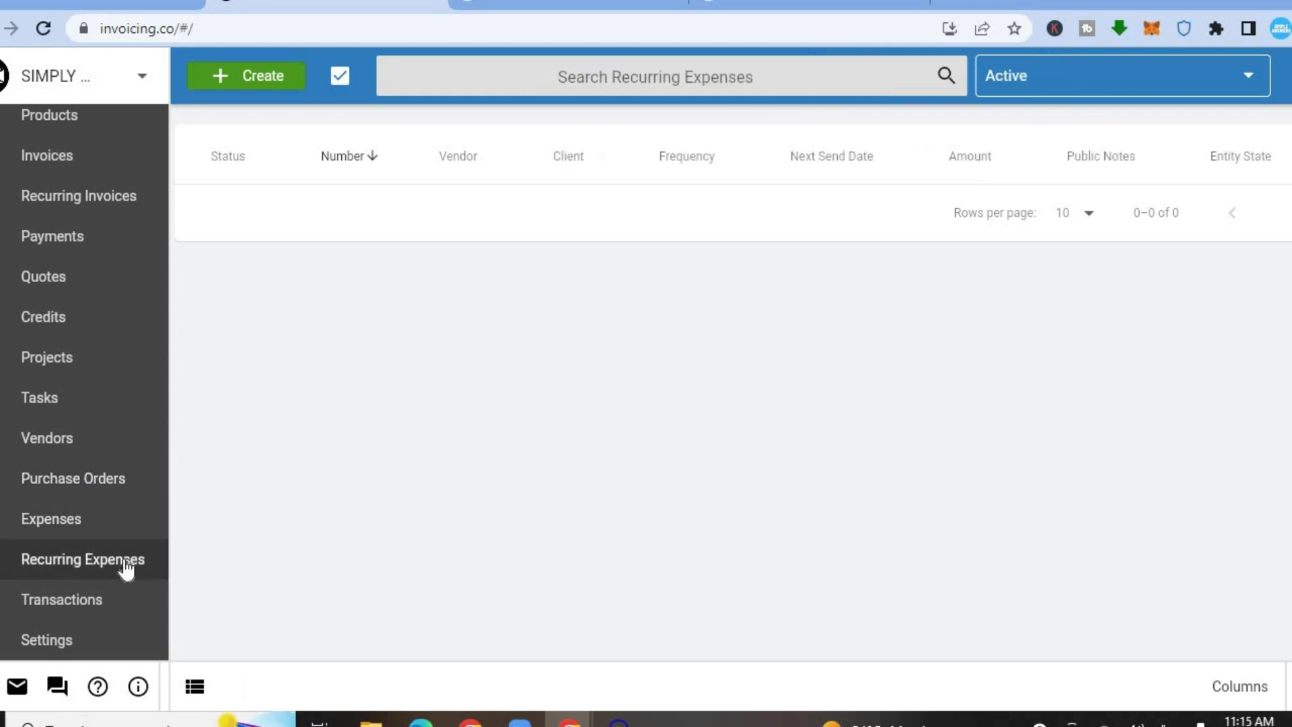
{"action": "left_click", "coordinate": [94, 598]}
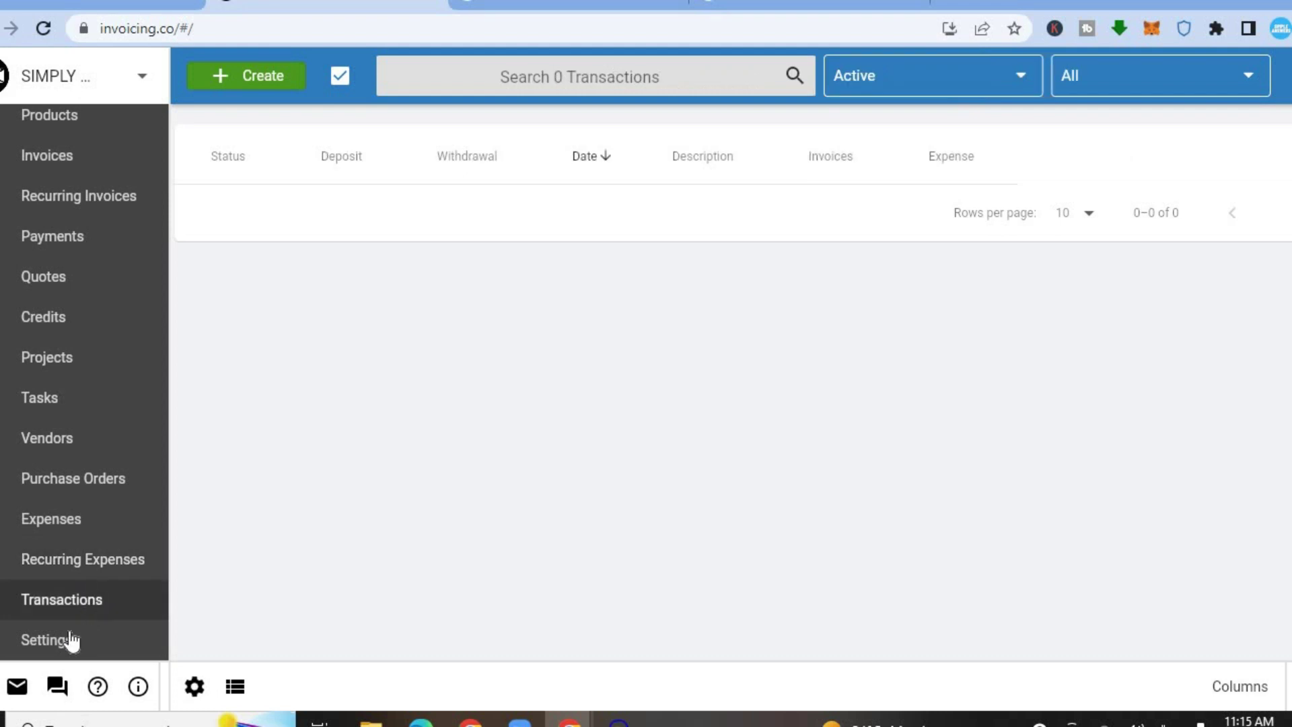
Step: Open the company details settings and view the ID number, VAT number, website and email fields
{"action": "left_click", "coordinate": [46, 643]}
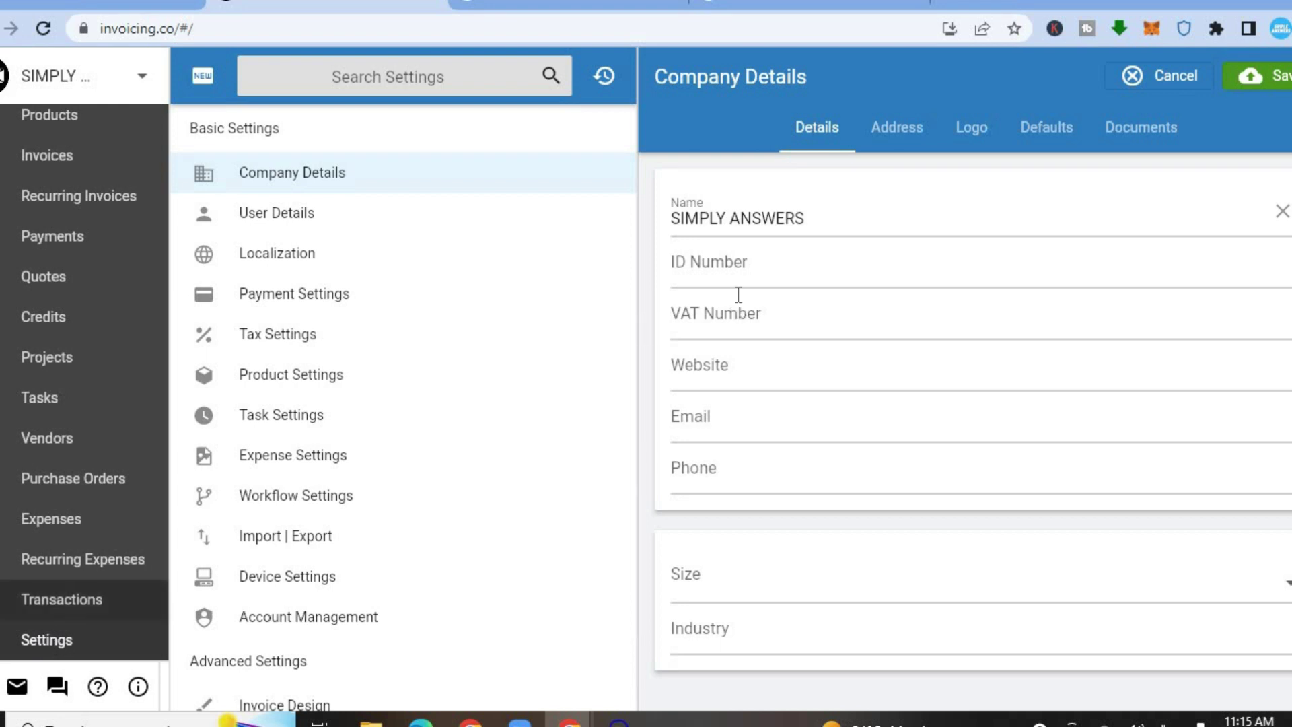
{"action": "left_click", "coordinate": [785, 268]}
{"action": "left_click", "coordinate": [775, 318]}
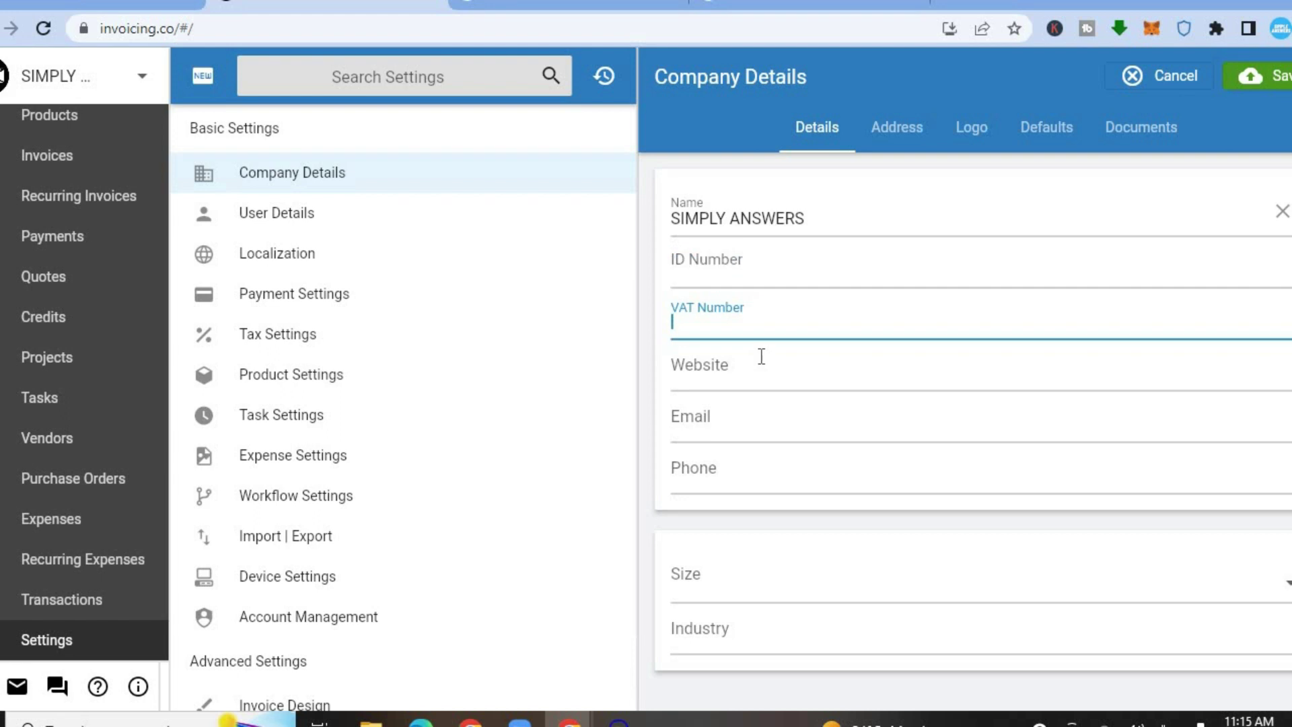
{"action": "left_click", "coordinate": [741, 374]}
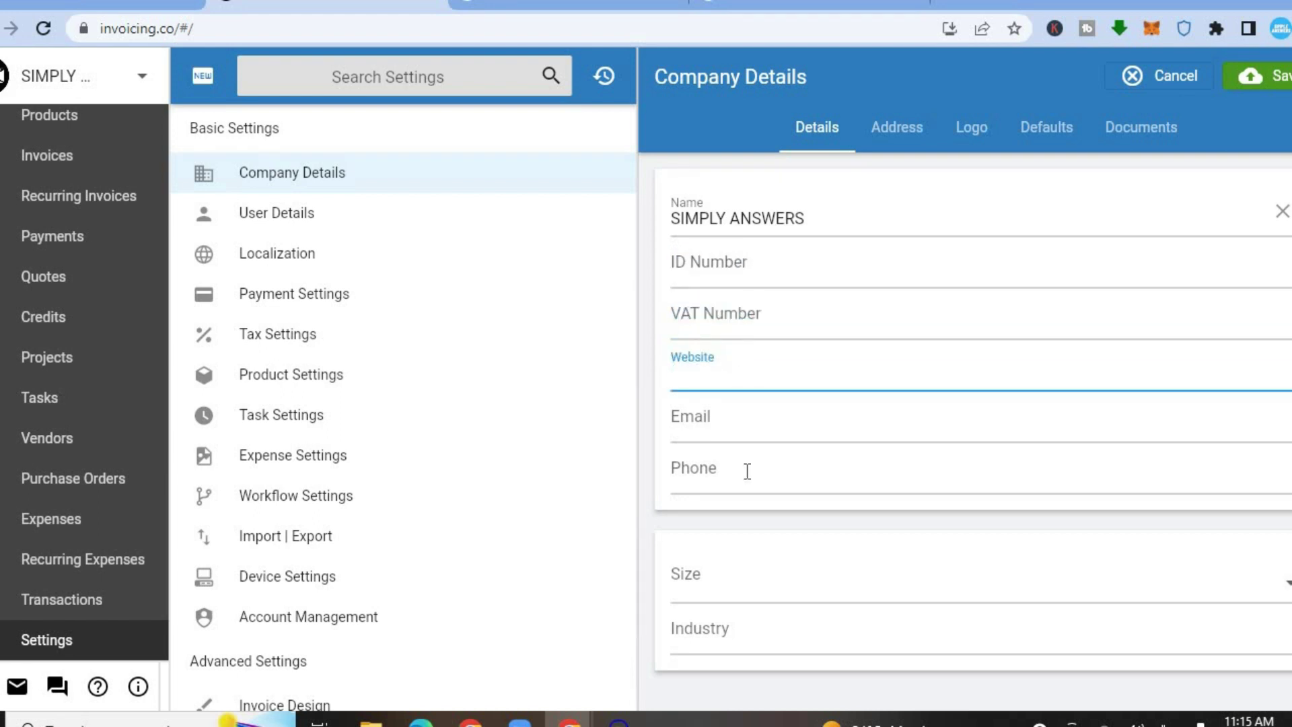
{"action": "left_click", "coordinate": [727, 431]}
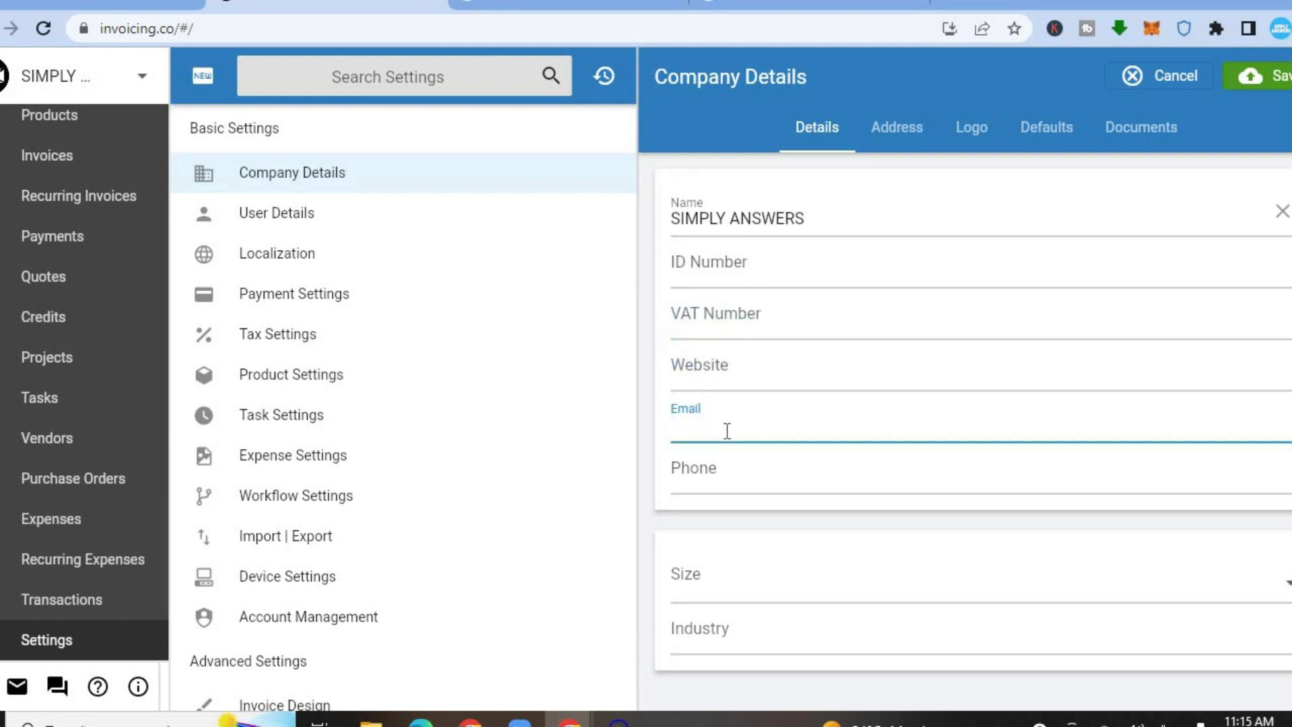
Step: View the company's address and logo settings, and open the payment settings
{"action": "left_click", "coordinate": [895, 122]}
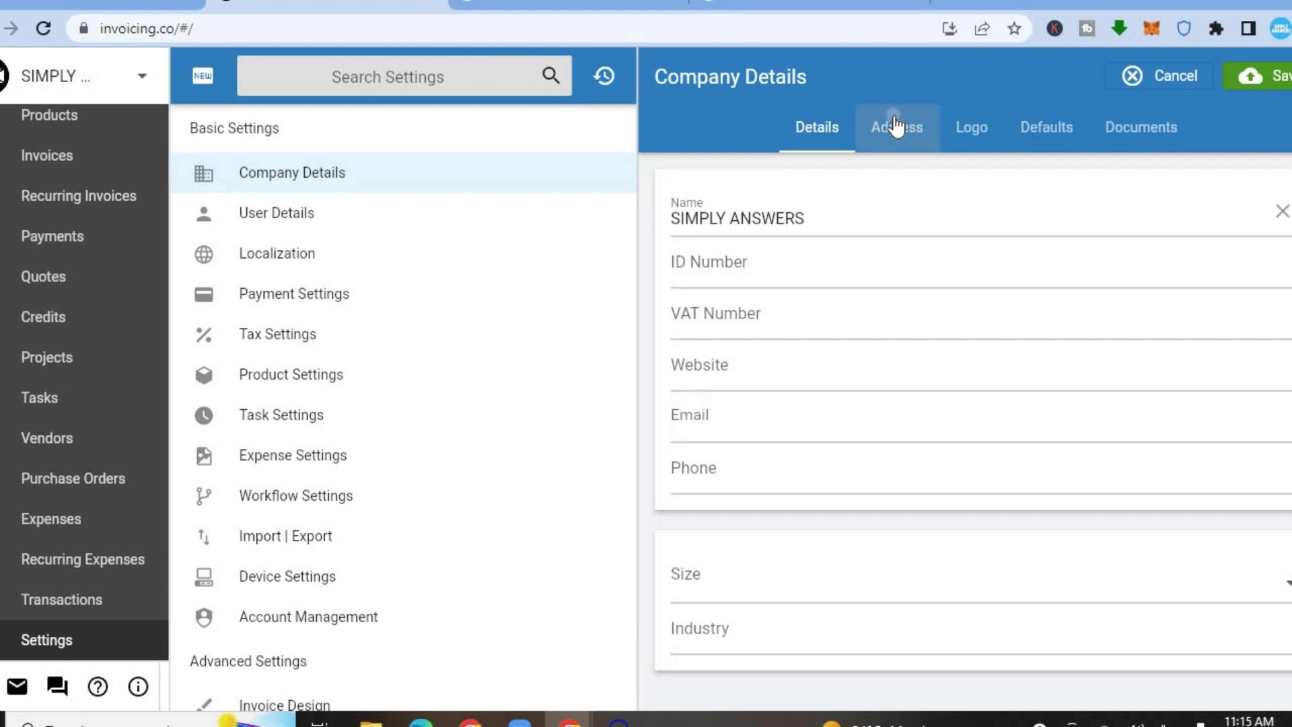
{"action": "left_click", "coordinate": [974, 132]}
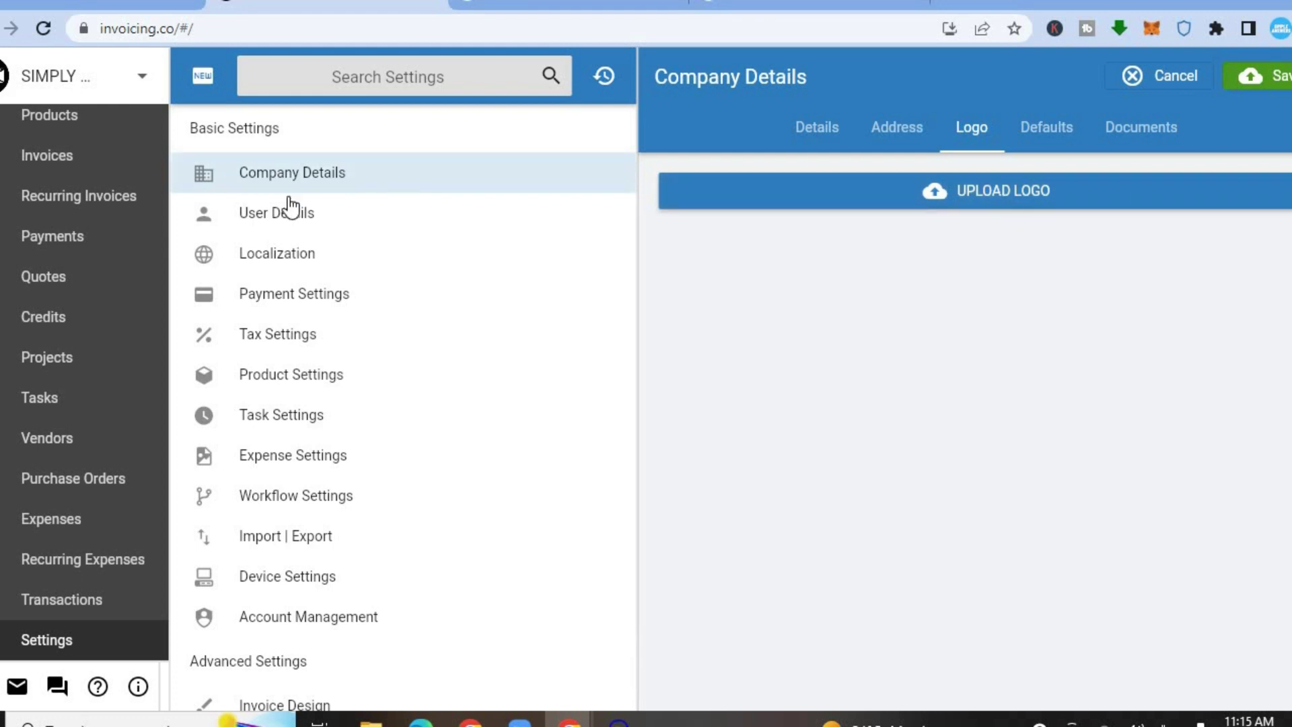
{"action": "left_click", "coordinate": [302, 300]}
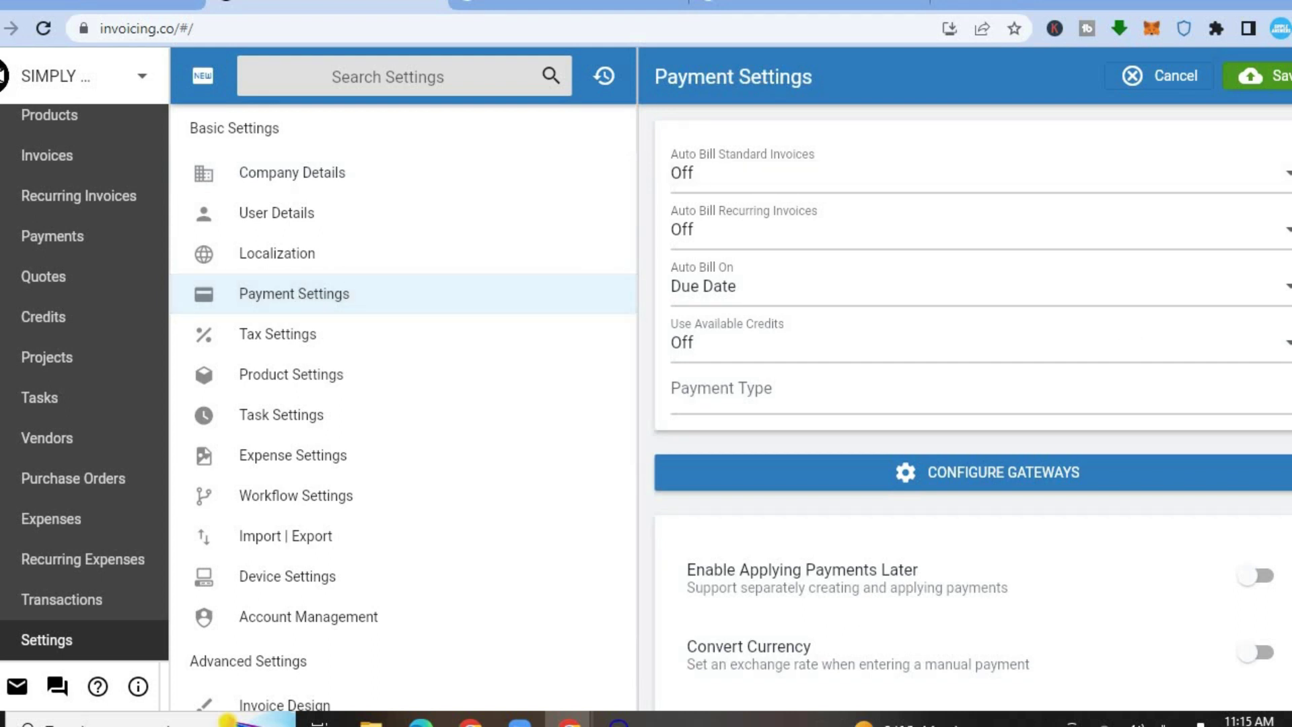
Step: Start configuring a new payment gateway with PayPal Express as its provider
{"action": "left_click", "coordinate": [1122, 492]}
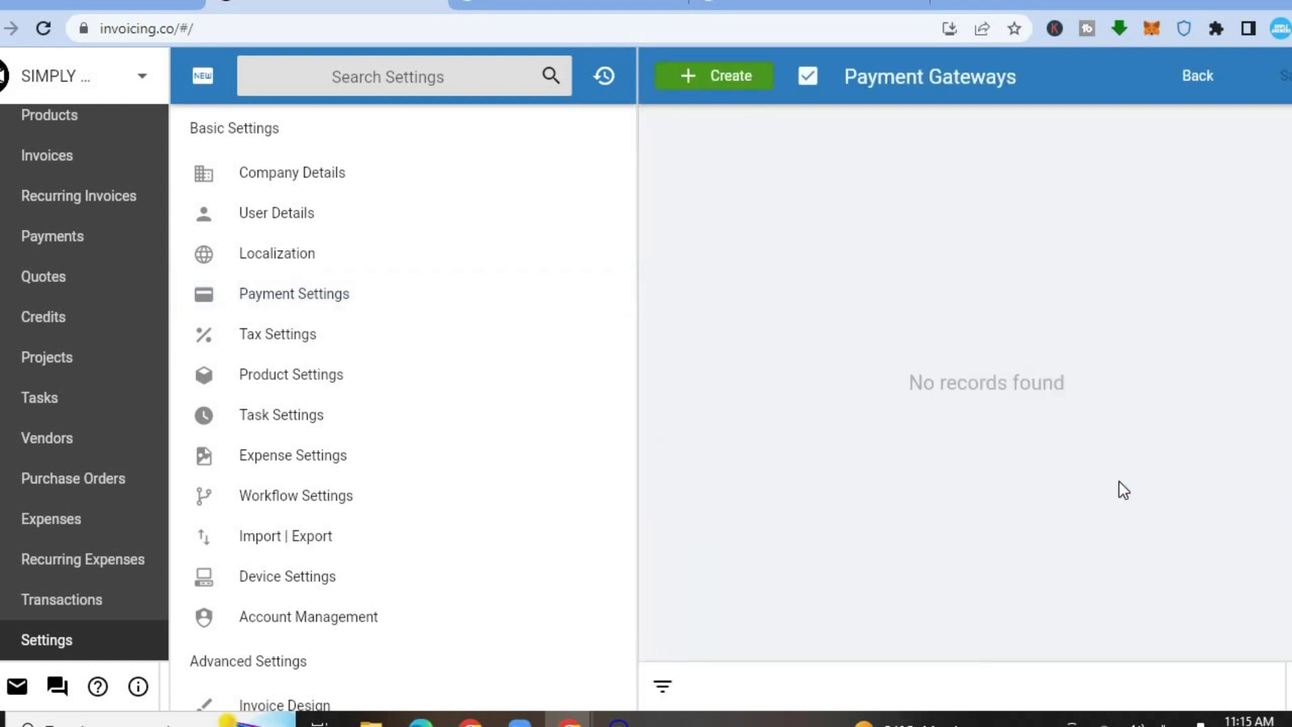
{"action": "left_click", "coordinate": [725, 80]}
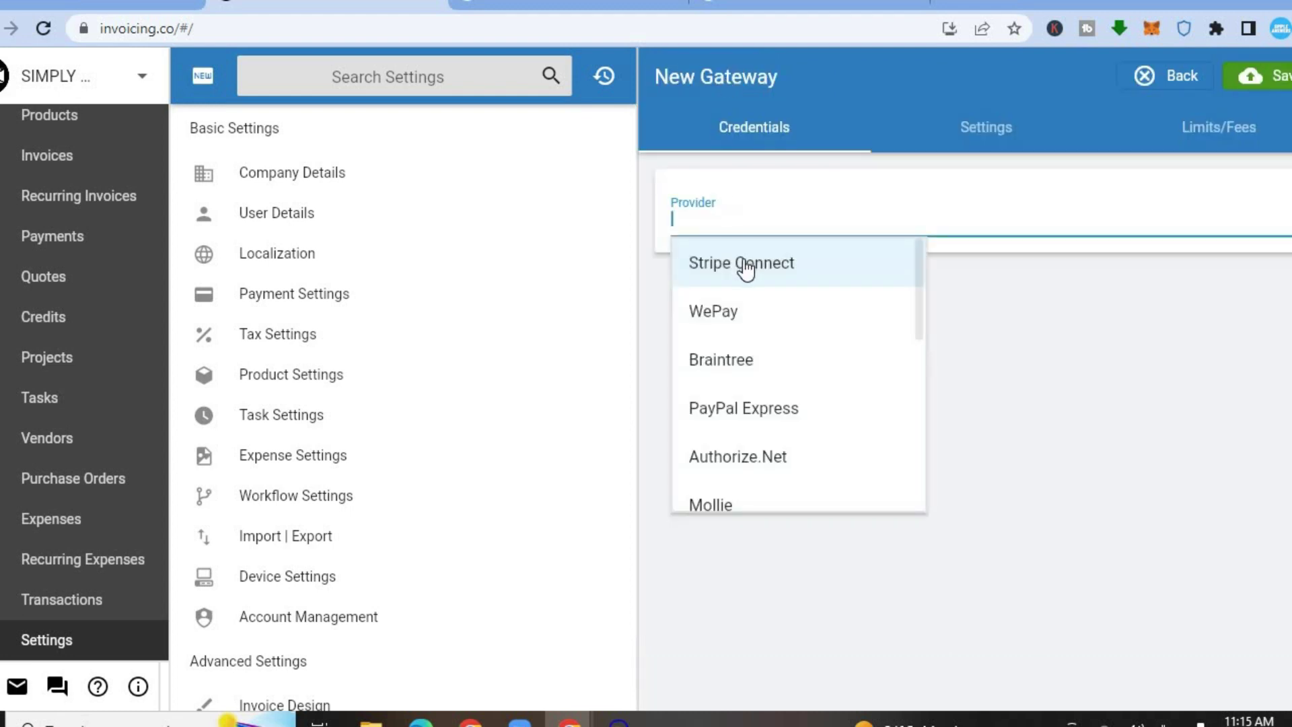
{"action": "left_click", "coordinate": [737, 412]}
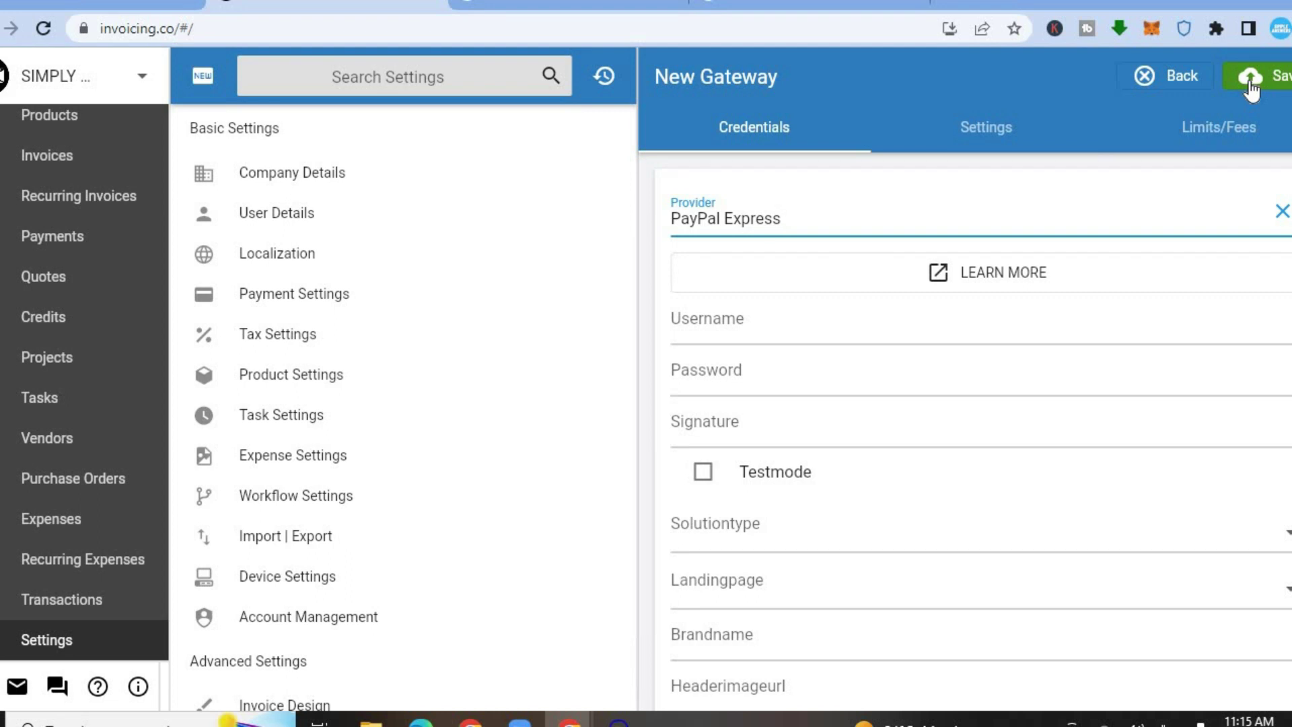
Step: Discard the unsaved payment gateway and view the tax and workflow settings
{"action": "left_click", "coordinate": [427, 355]}
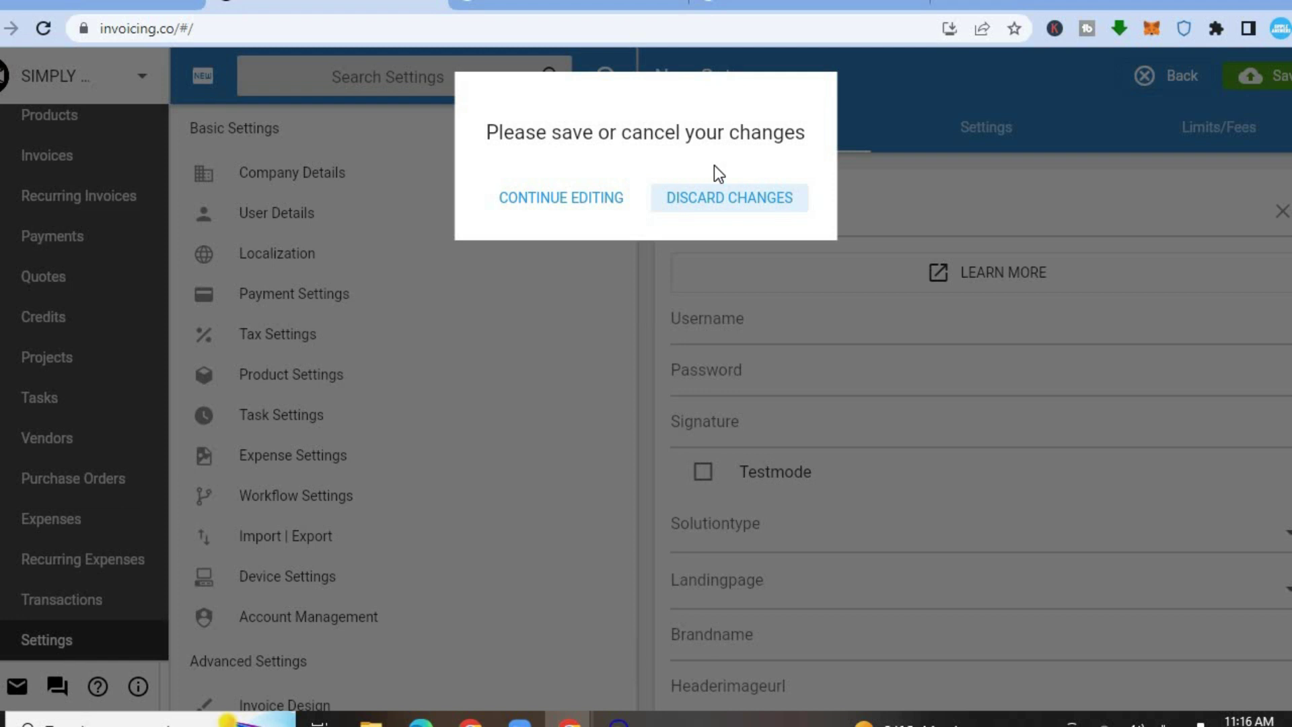
{"action": "left_click", "coordinate": [714, 199]}
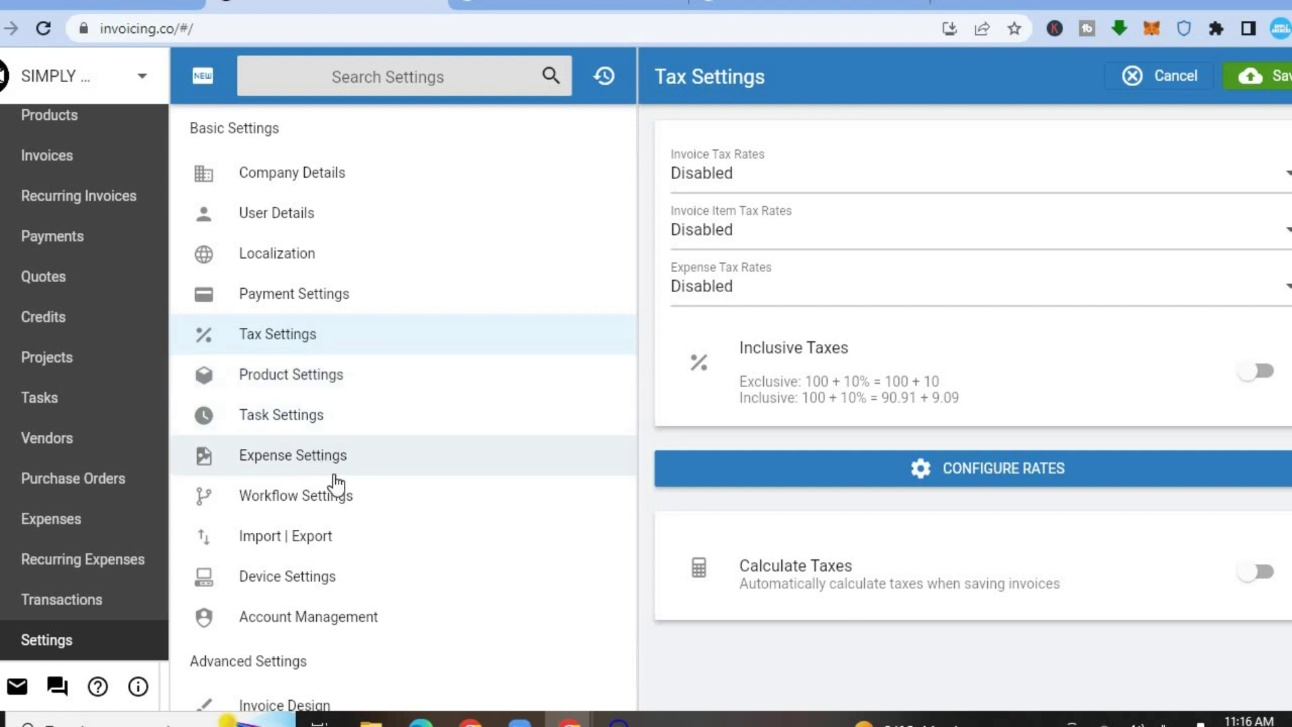
{"action": "left_click", "coordinate": [326, 498]}
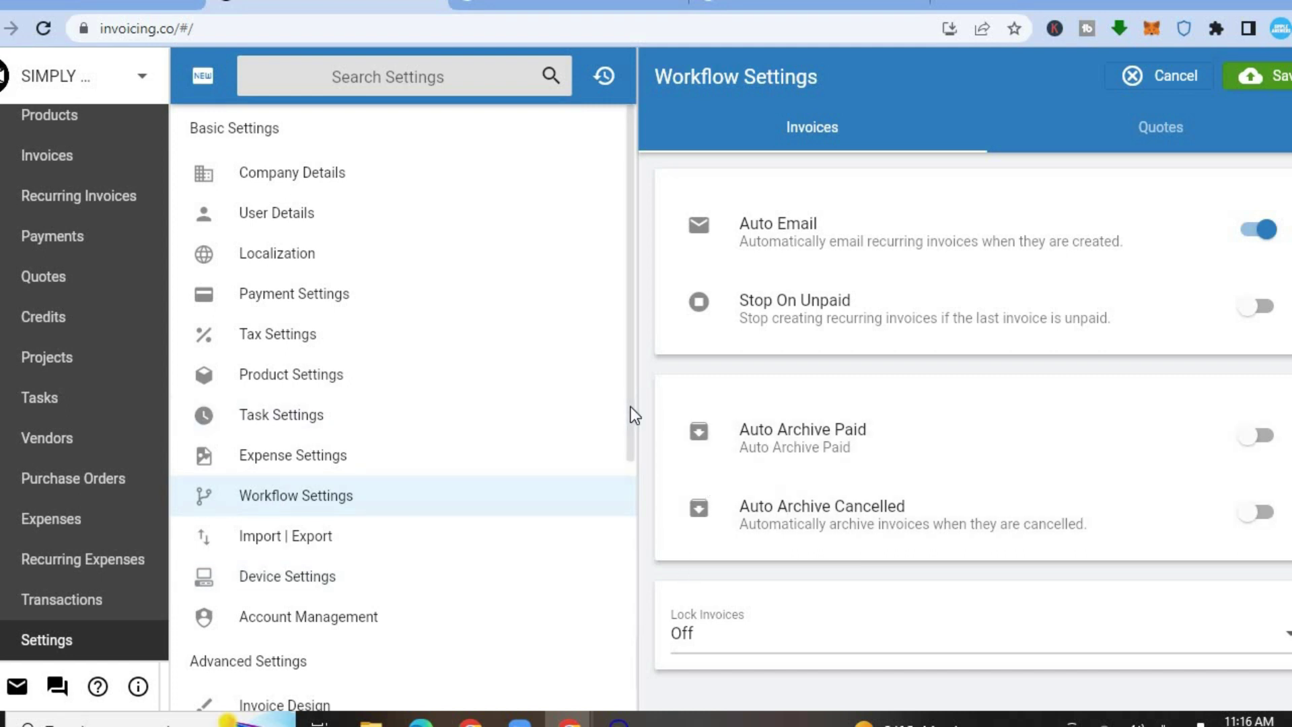
Step: Open the invoice design settings and look through the general options for page layout, fonts, colors, stamps and page numbering
{"action": "left_click_drag", "start_coordinate": [631, 432], "coordinate": [599, 617]}
{"action": "scroll", "coordinate": [598, 616], "scroll_direction": "down", "scroll_amount": 1}
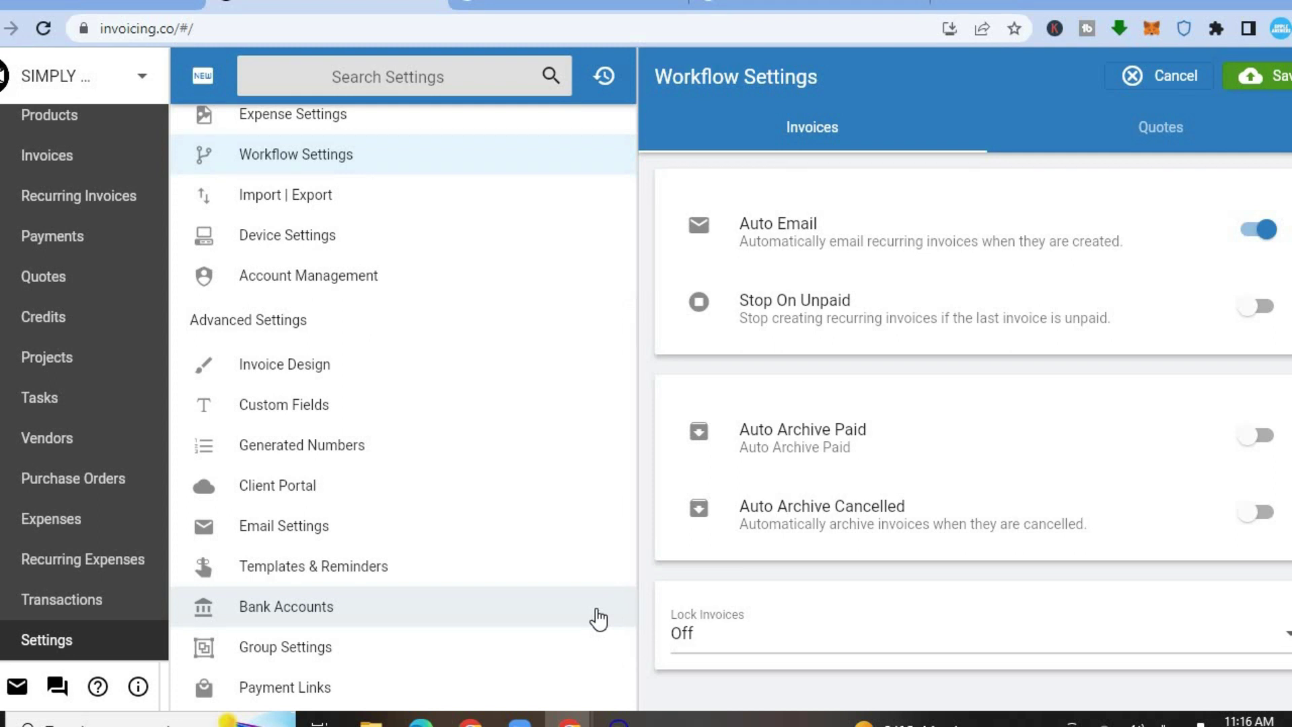
{"action": "left_click", "coordinate": [342, 379]}
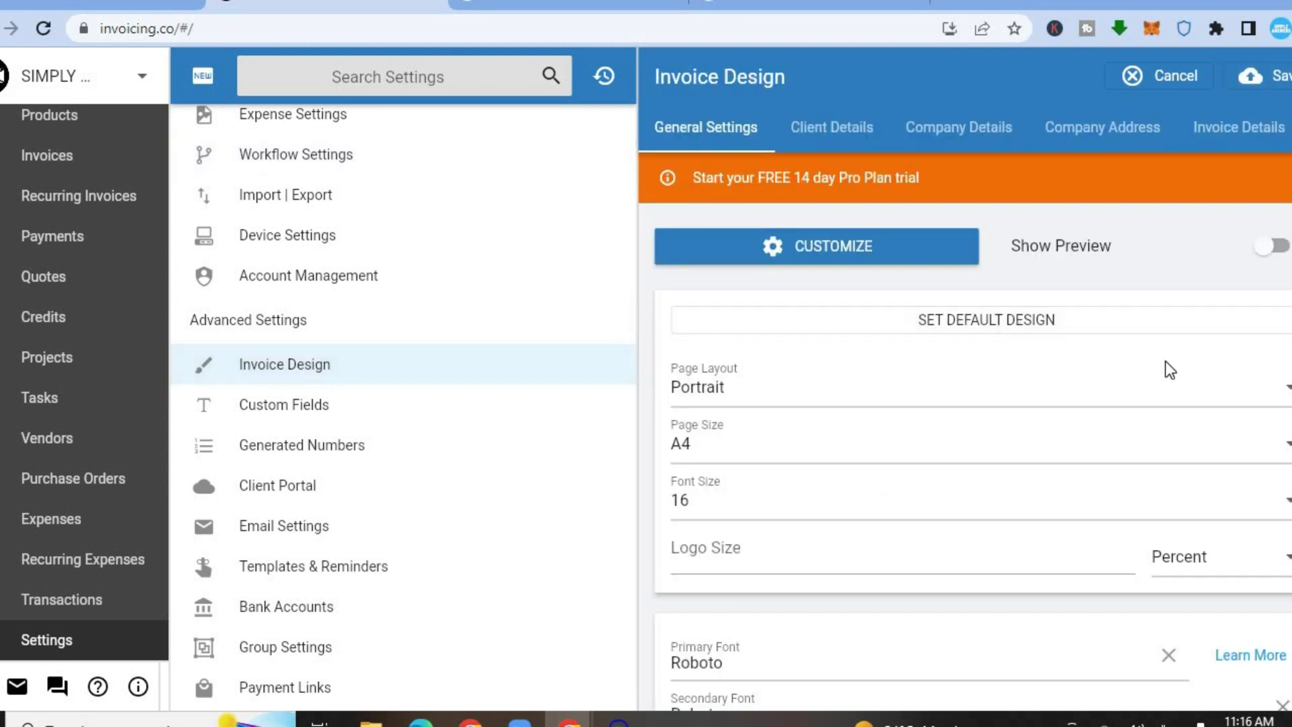
{"action": "scroll", "coordinate": [972, 458], "scroll_direction": "down", "scroll_amount": 5}
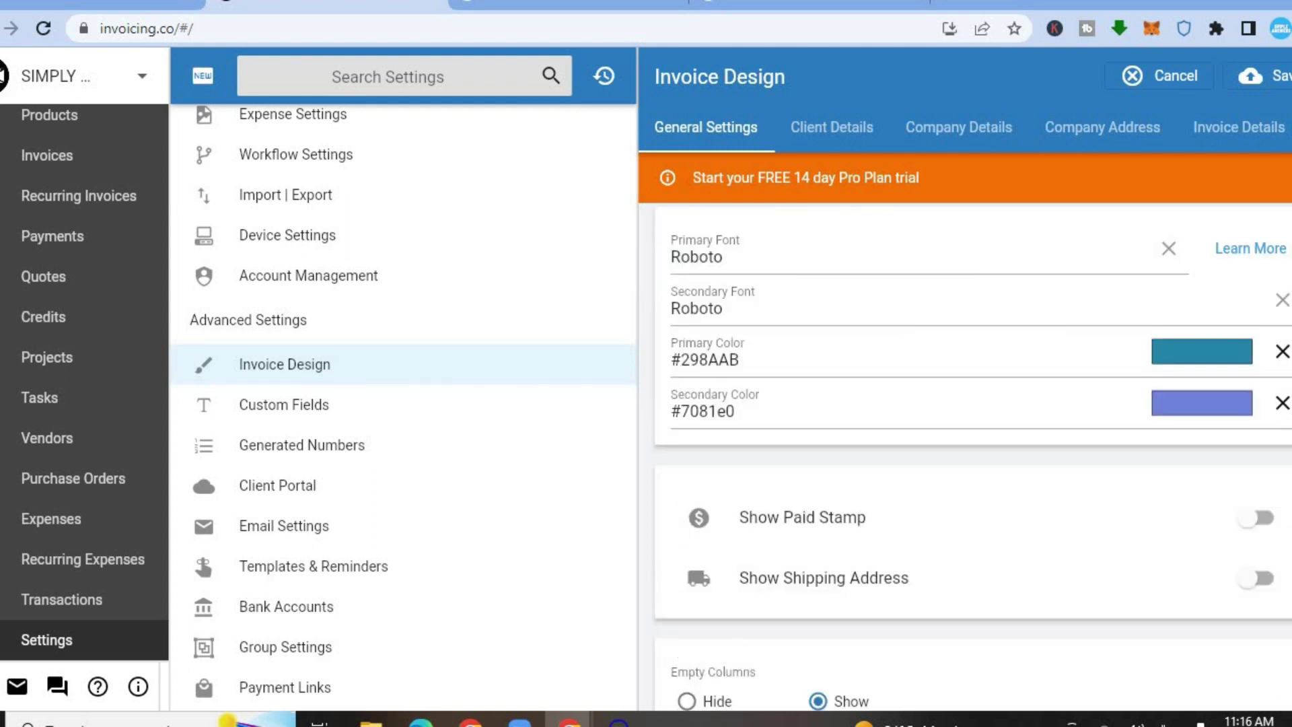
{"action": "scroll", "coordinate": [972, 458], "scroll_direction": "down", "scroll_amount": 3}
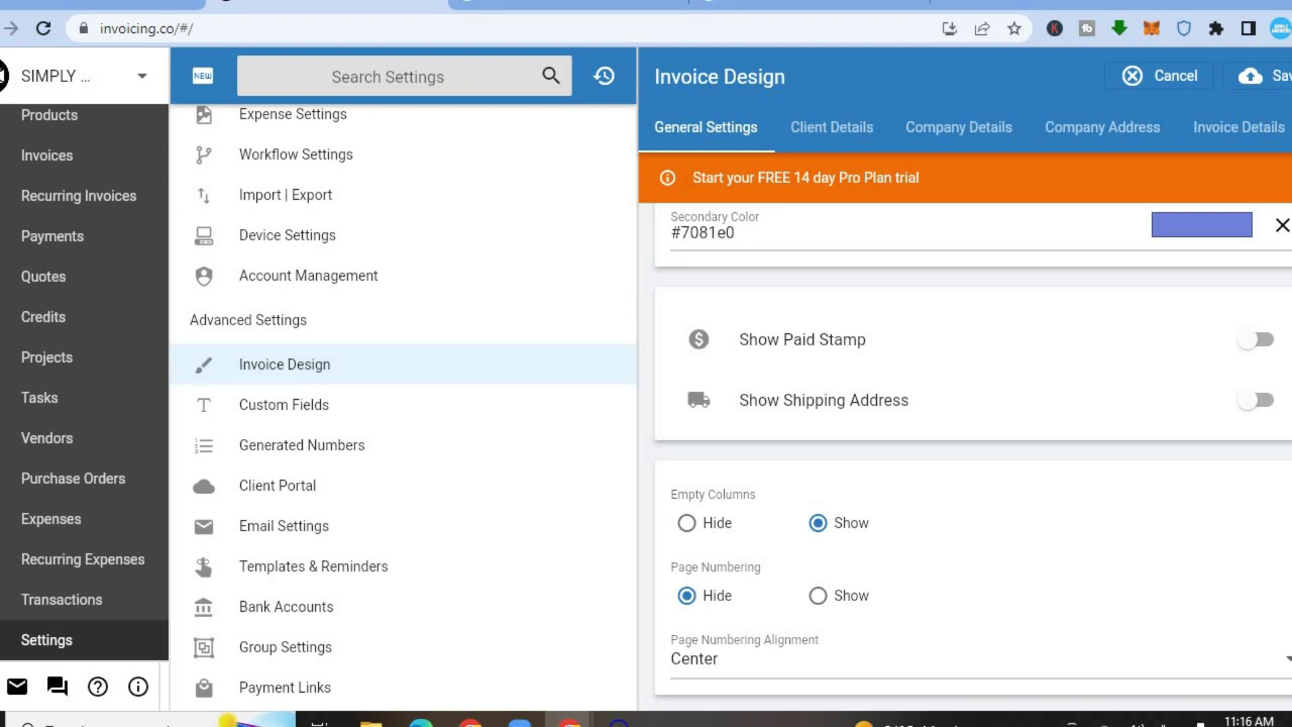
{"action": "scroll", "coordinate": [972, 458], "scroll_direction": "up", "scroll_amount": 4}
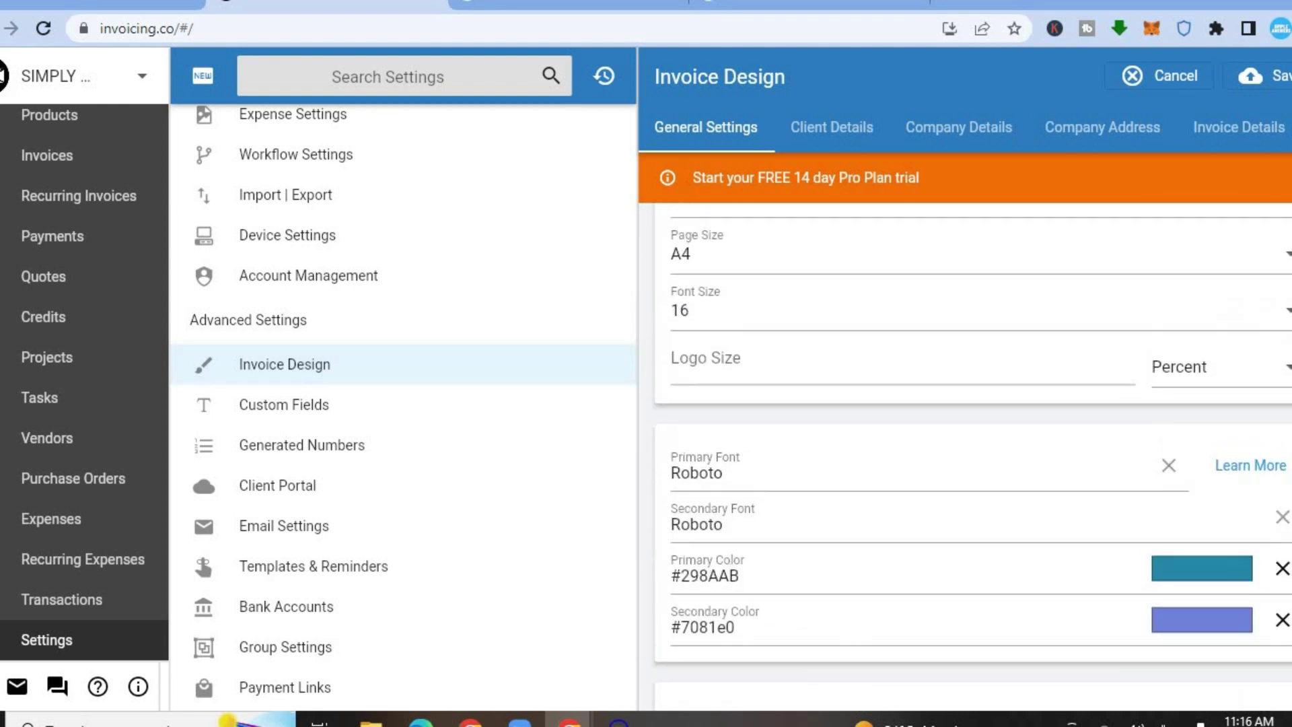
{"action": "scroll", "coordinate": [972, 458], "scroll_direction": "down", "scroll_amount": 4}
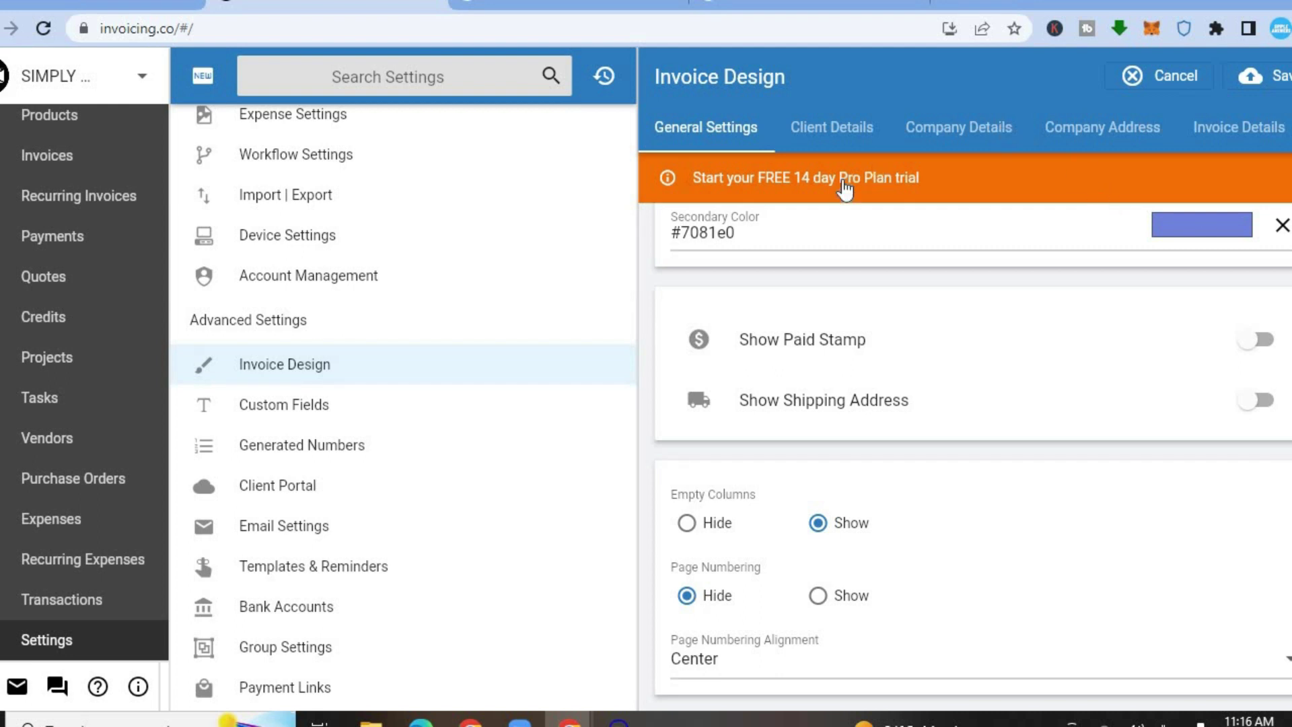
Step: View the company's custom field settings and return to the start of the settings list
{"action": "left_click", "coordinate": [293, 412]}
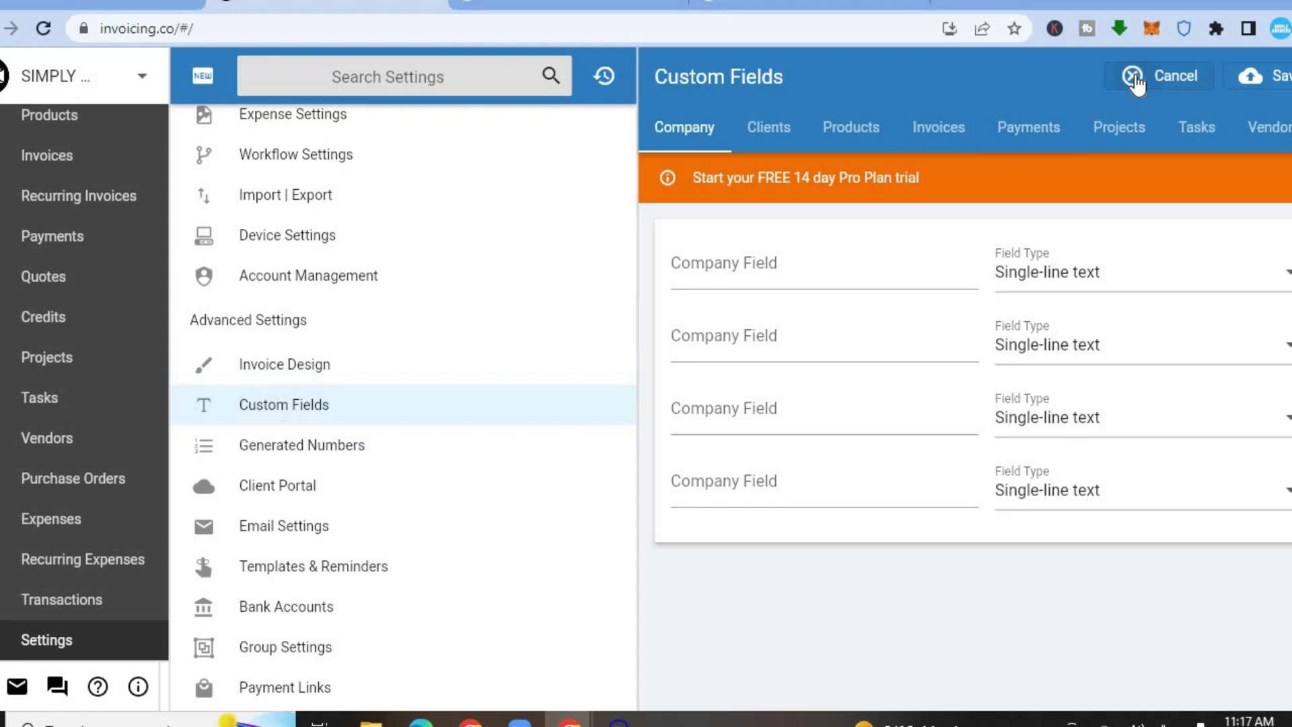
{"action": "mouse_move", "coordinate": [550, 352]}
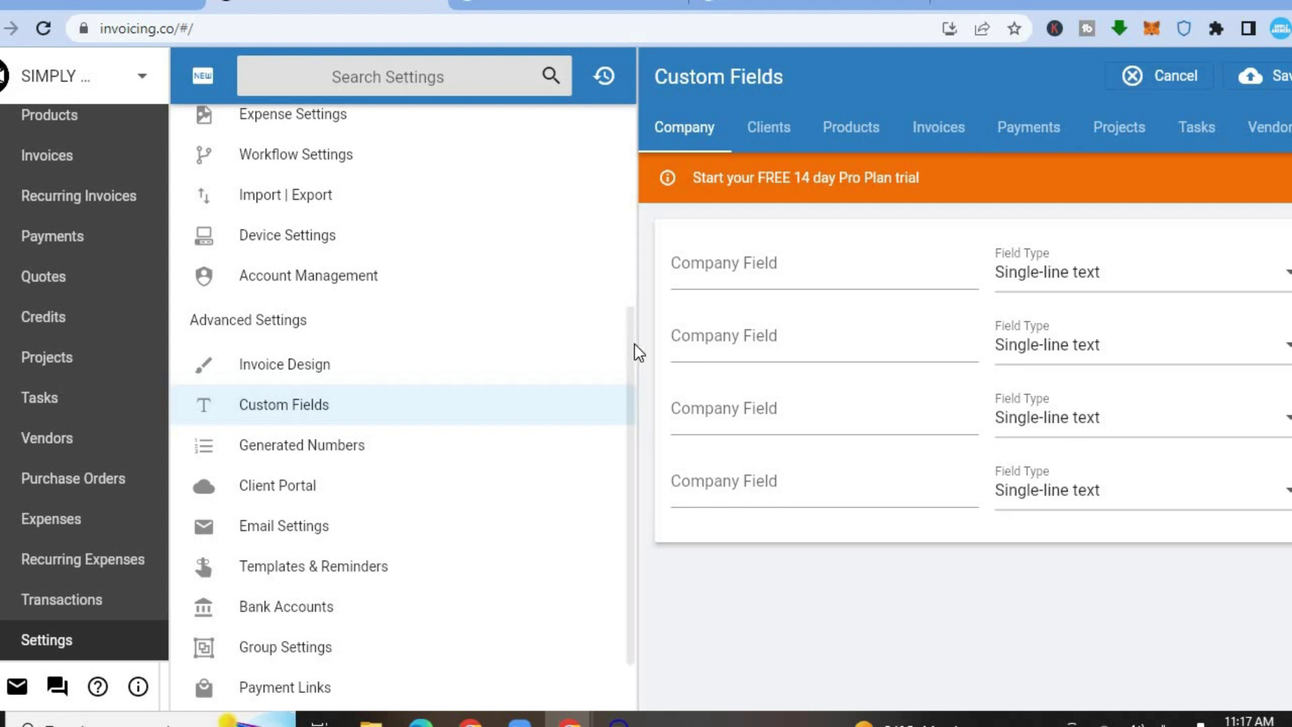
{"action": "left_click_drag", "start_coordinate": [636, 353], "coordinate": [637, 120]}
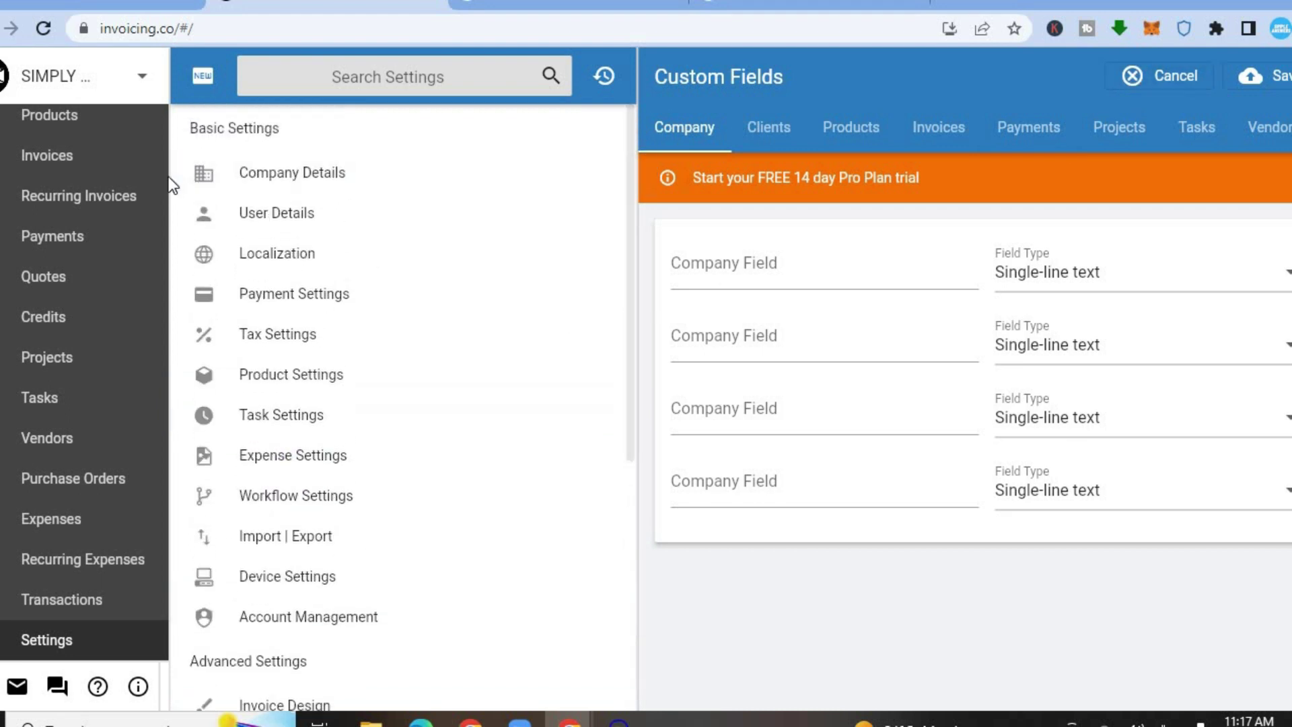
Step: View the account options for adding a company or logging out, and go back to the dashboard
{"action": "left_click", "coordinate": [60, 80]}
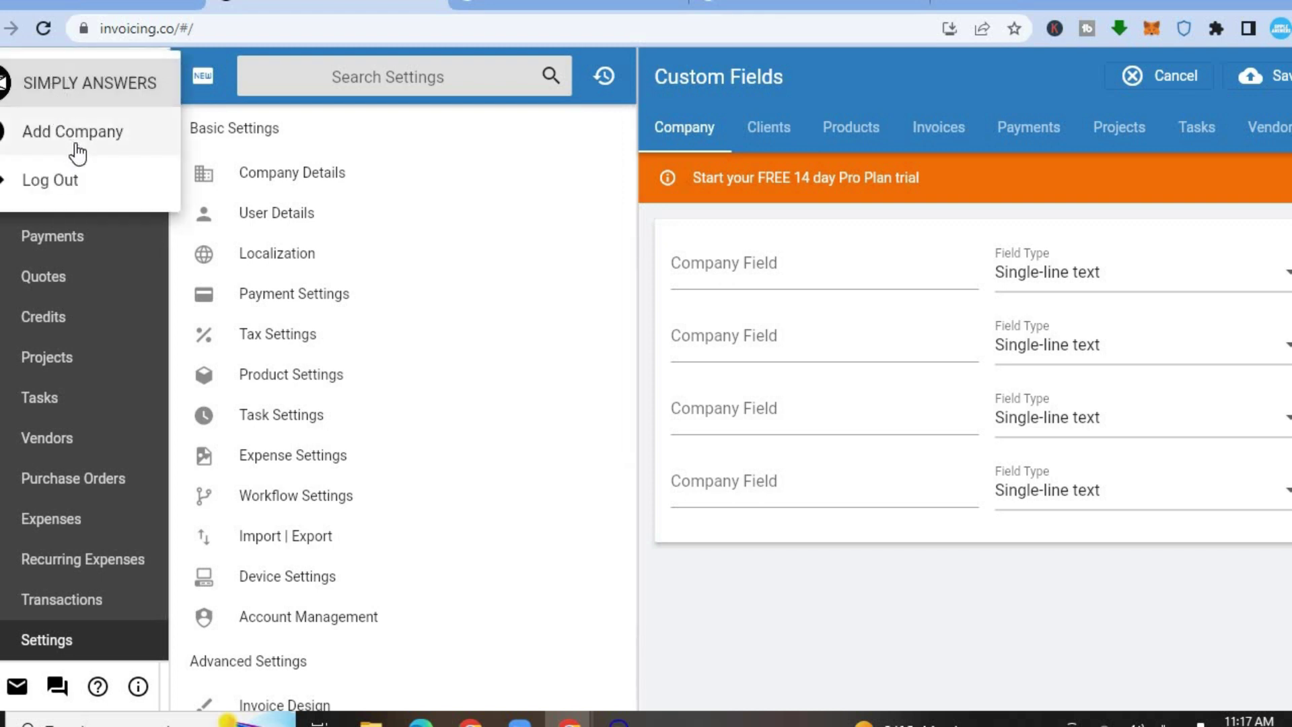
{"action": "left_click", "coordinate": [163, 279]}
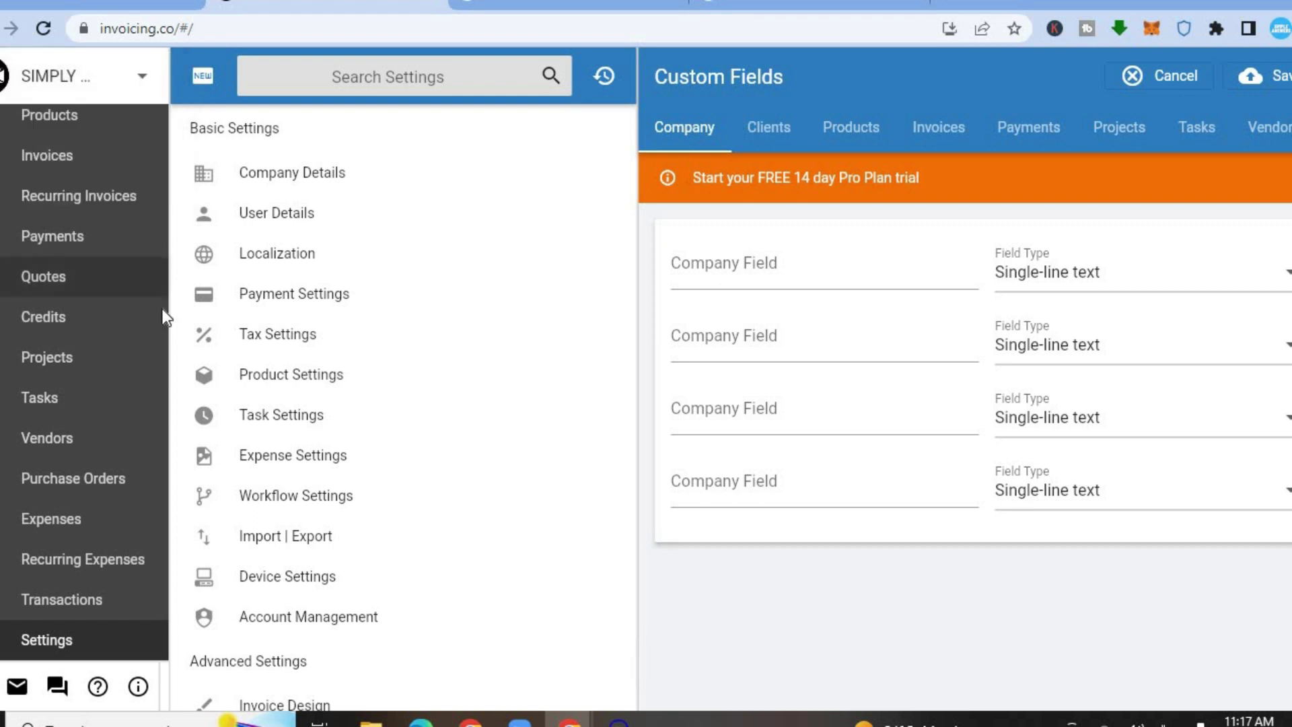
{"action": "left_click", "coordinate": [88, 95]}
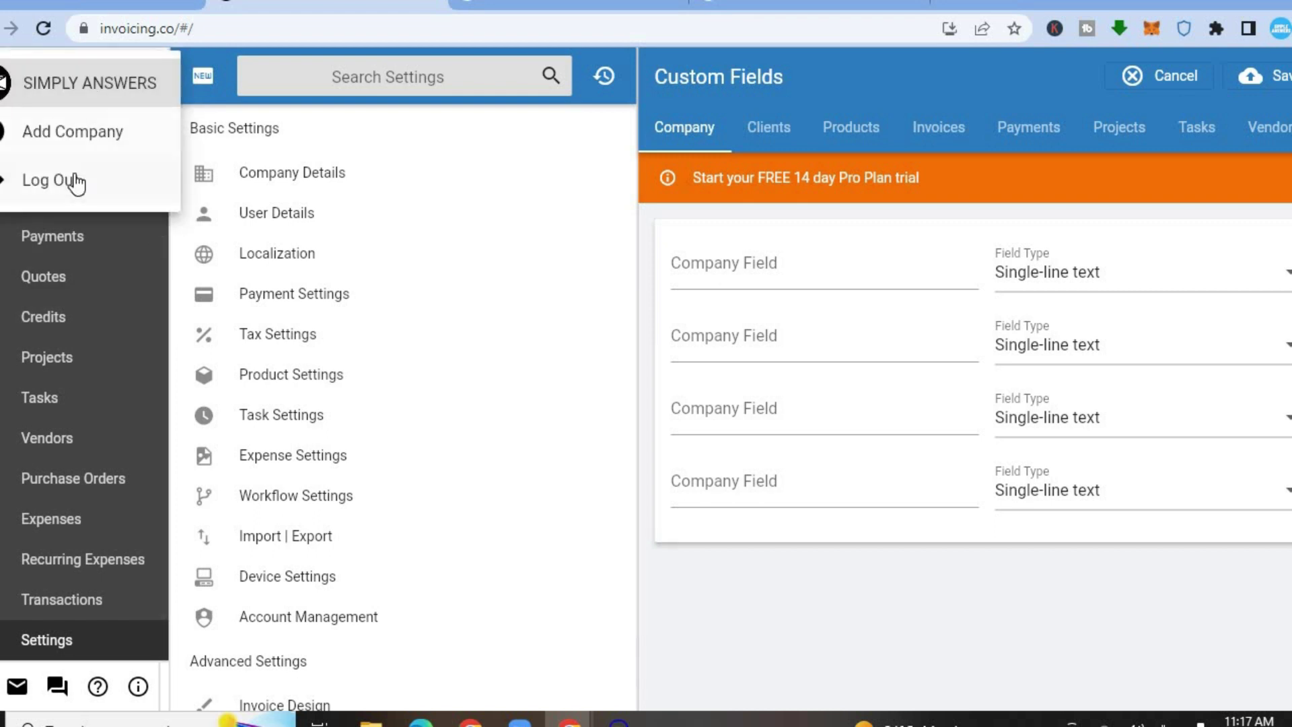
{"action": "left_click", "coordinate": [134, 286]}
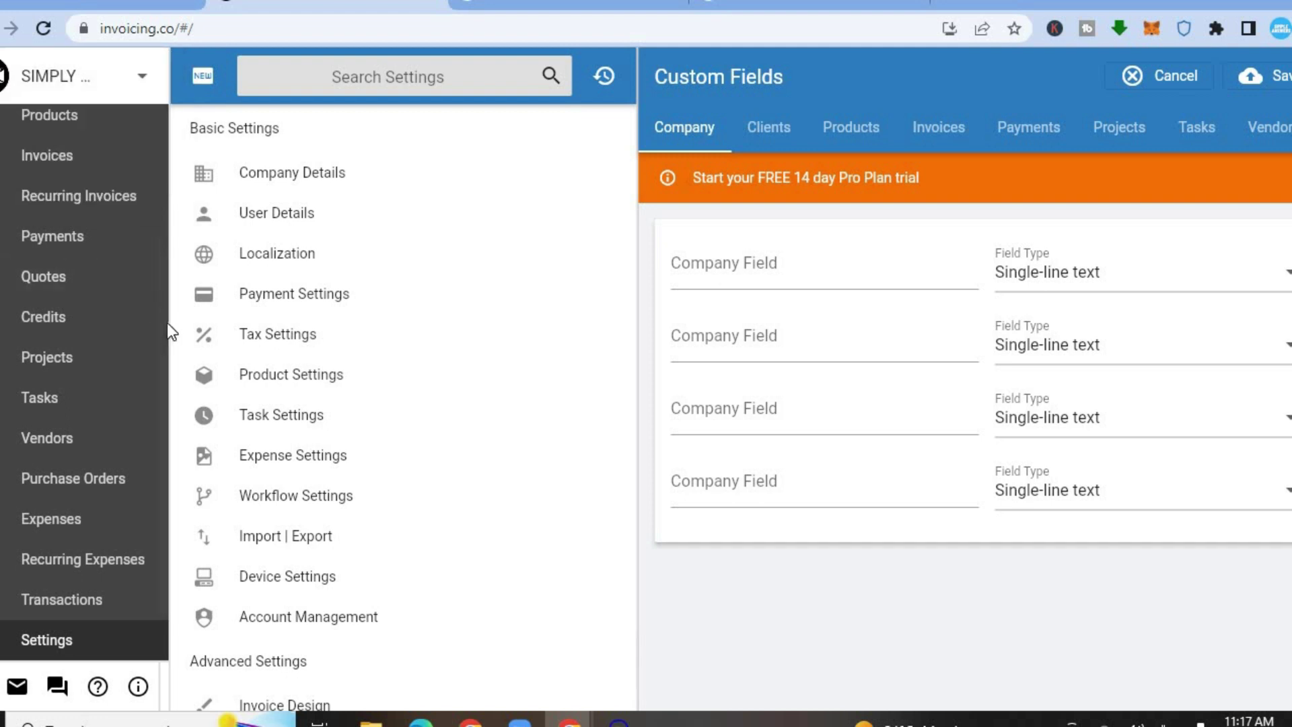
{"action": "scroll", "coordinate": [168, 140], "scroll_direction": "up", "scroll_amount": 3}
{"action": "left_click", "coordinate": [81, 214]}
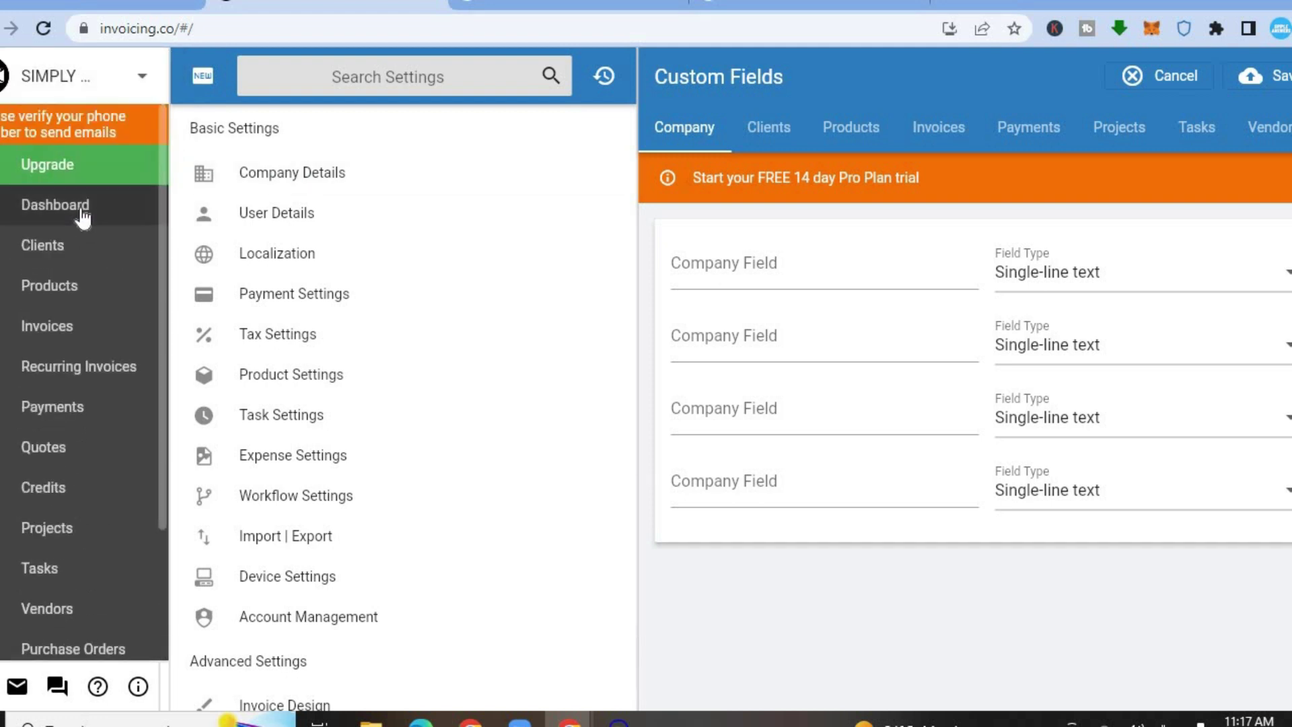